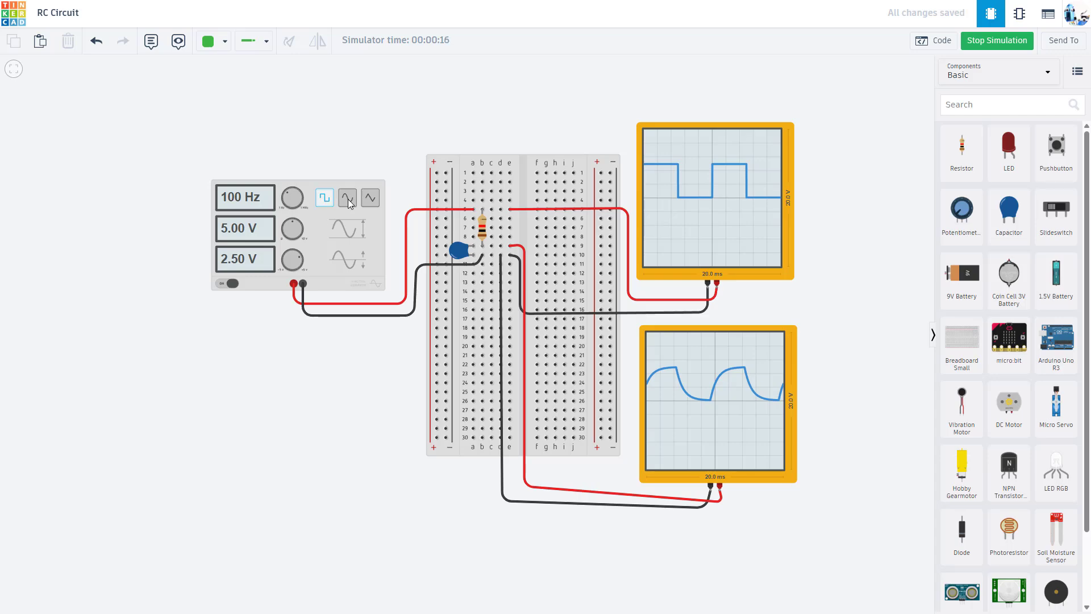
Toggle the running function generator between sine and square waves, finishing on a 100 Hz sine
click(348, 199)
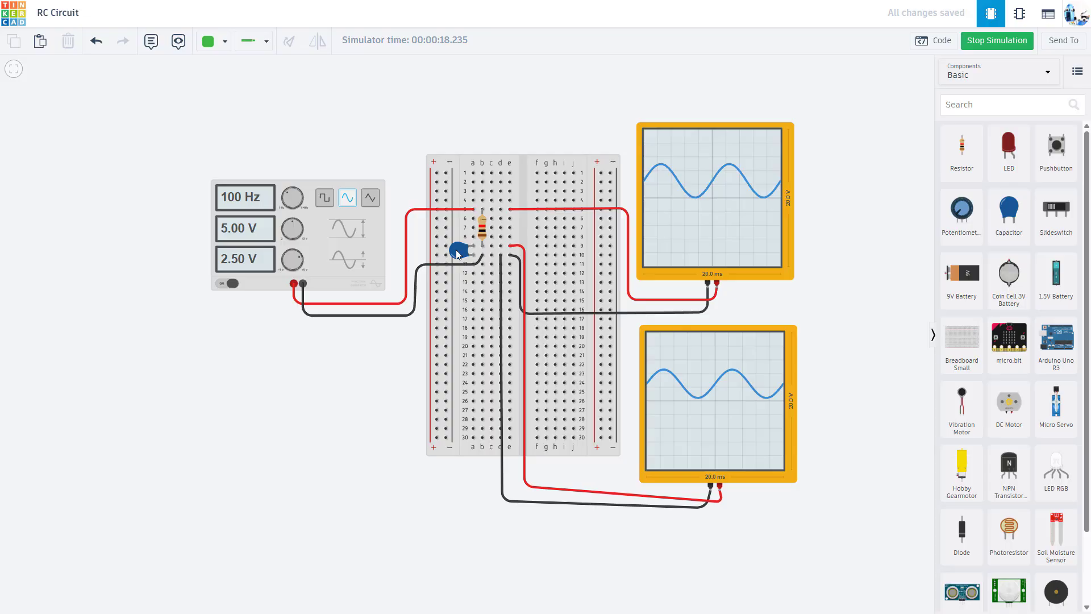
click(323, 198)
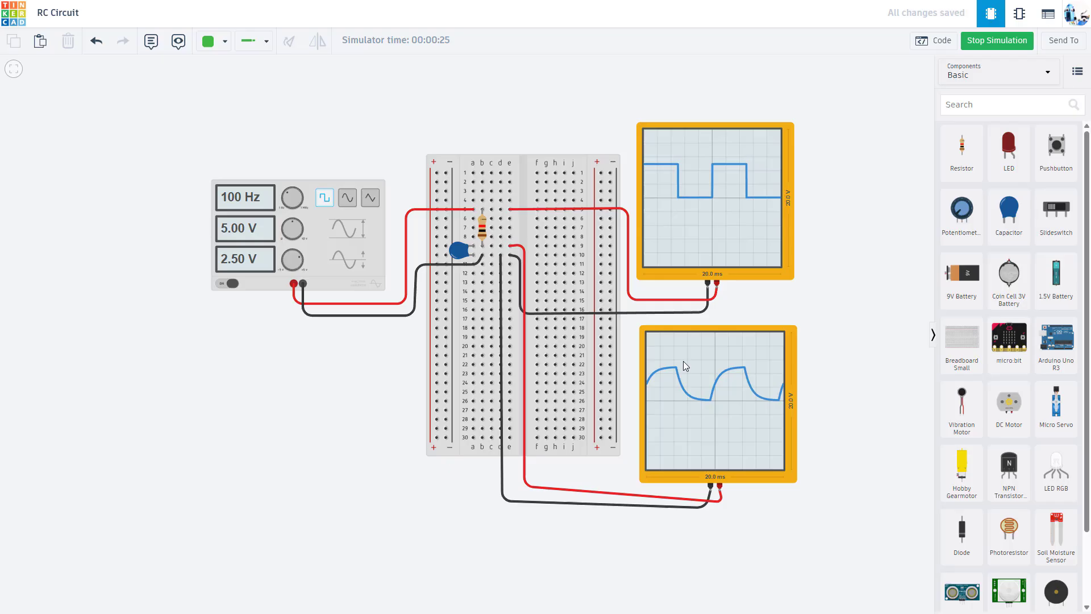
click(351, 198)
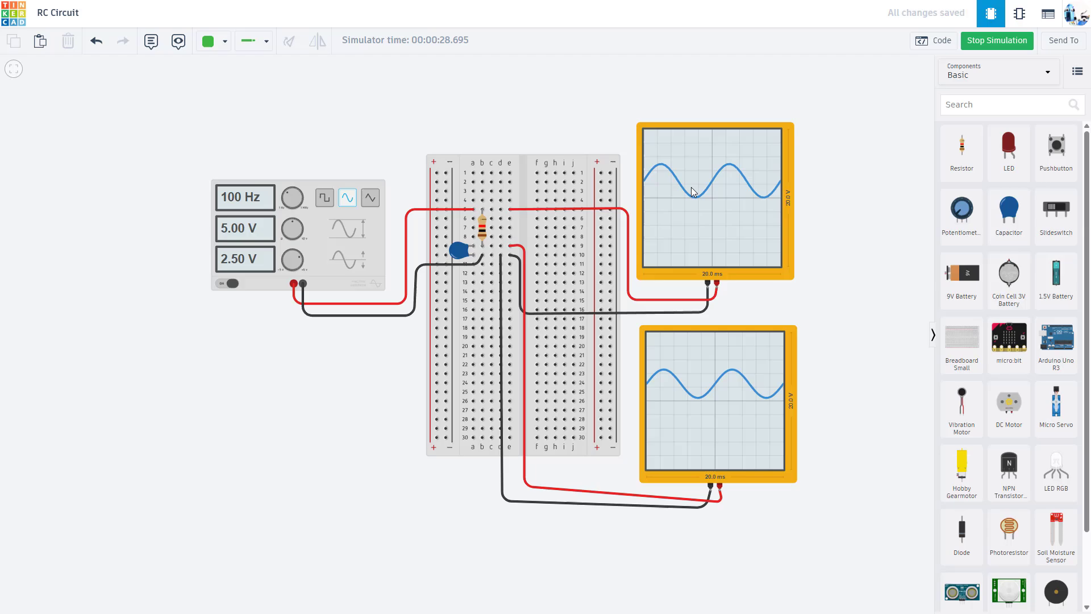
Scroll the Introduction to Circuits playlist down to the frequency response and Low-Pass Filter videos
key(alt+Tab)
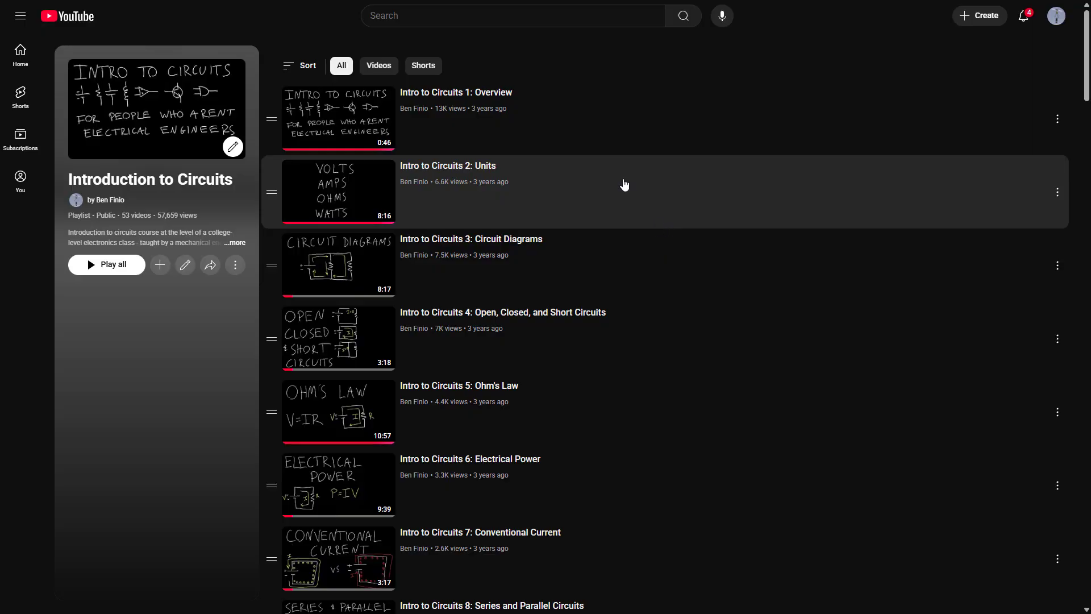
scroll(566, 227, down, 2)
scroll(566, 230, down, 6)
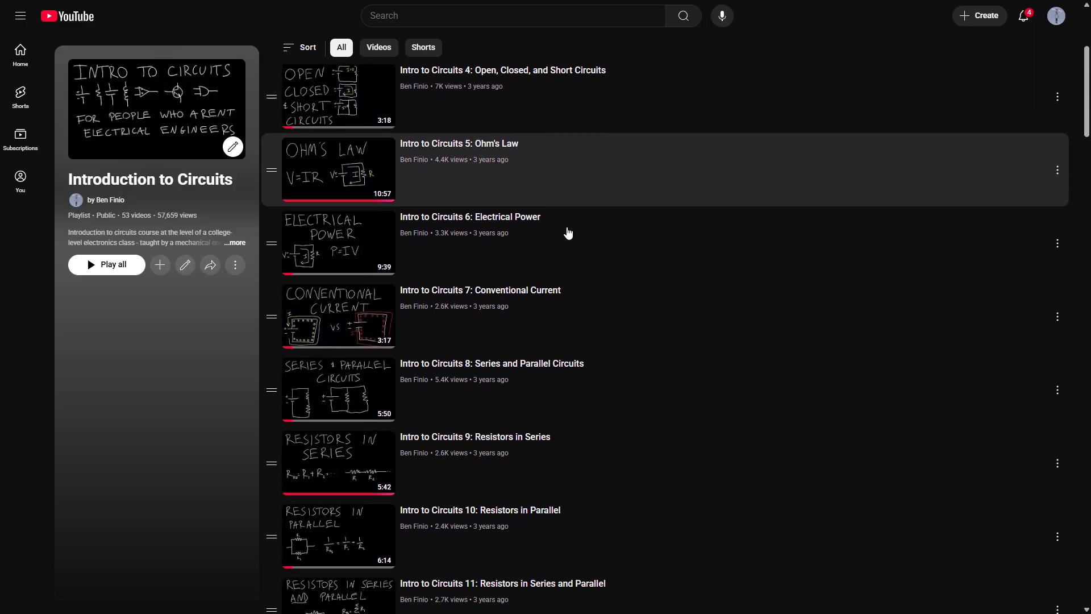
scroll(569, 233, down, 7)
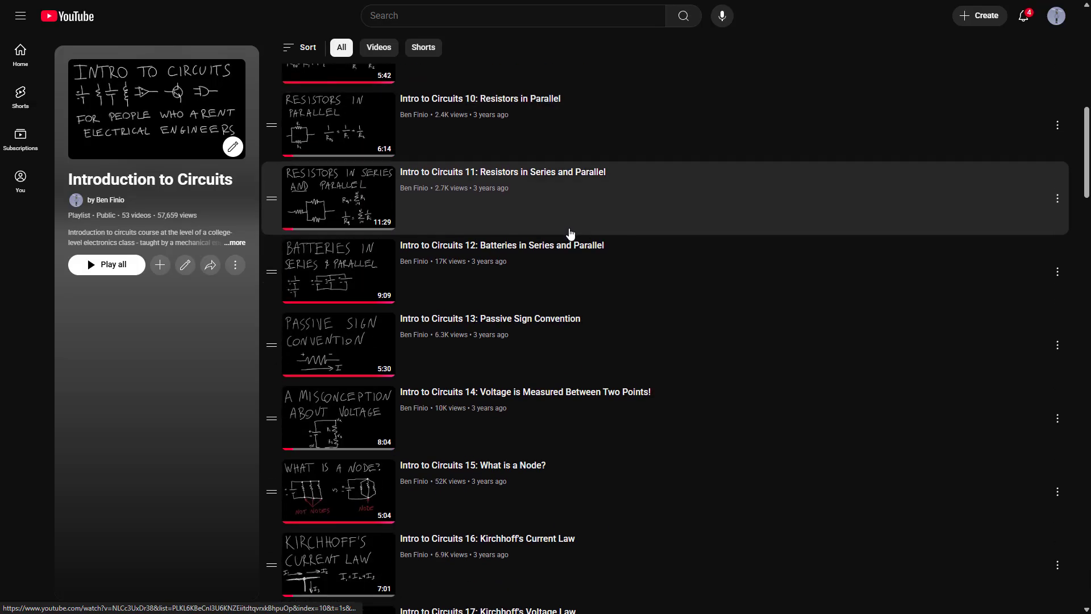
scroll(571, 234, down, 9)
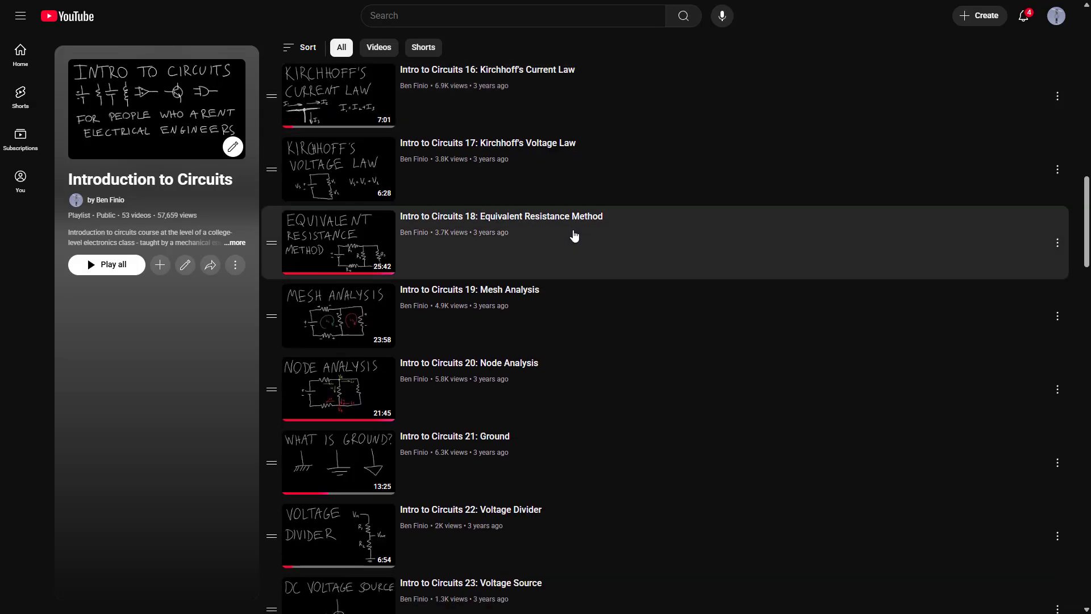
scroll(574, 236, down, 10)
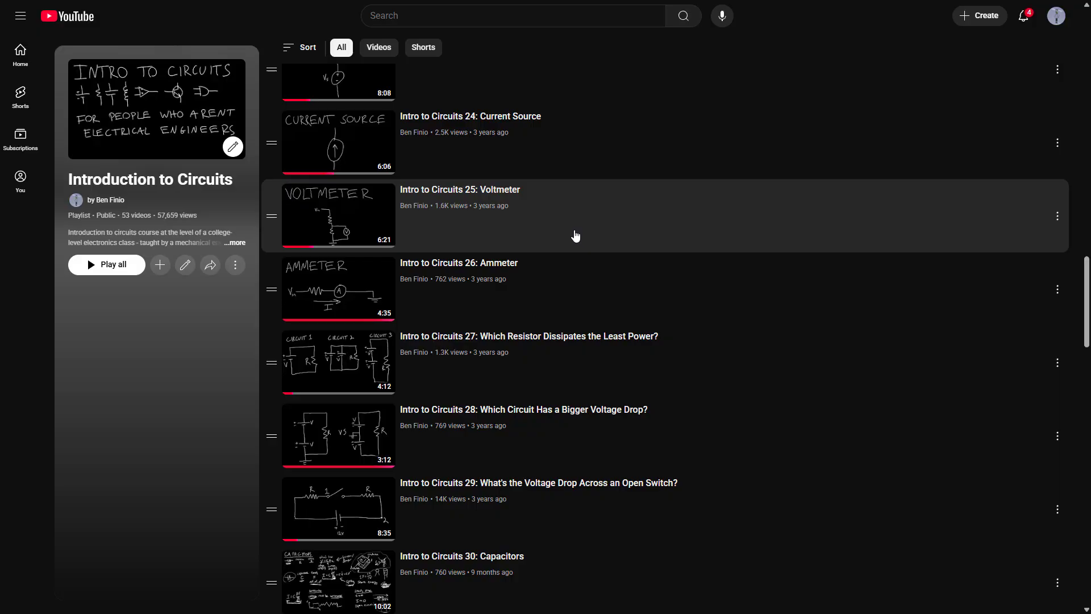
scroll(556, 235, down, 6)
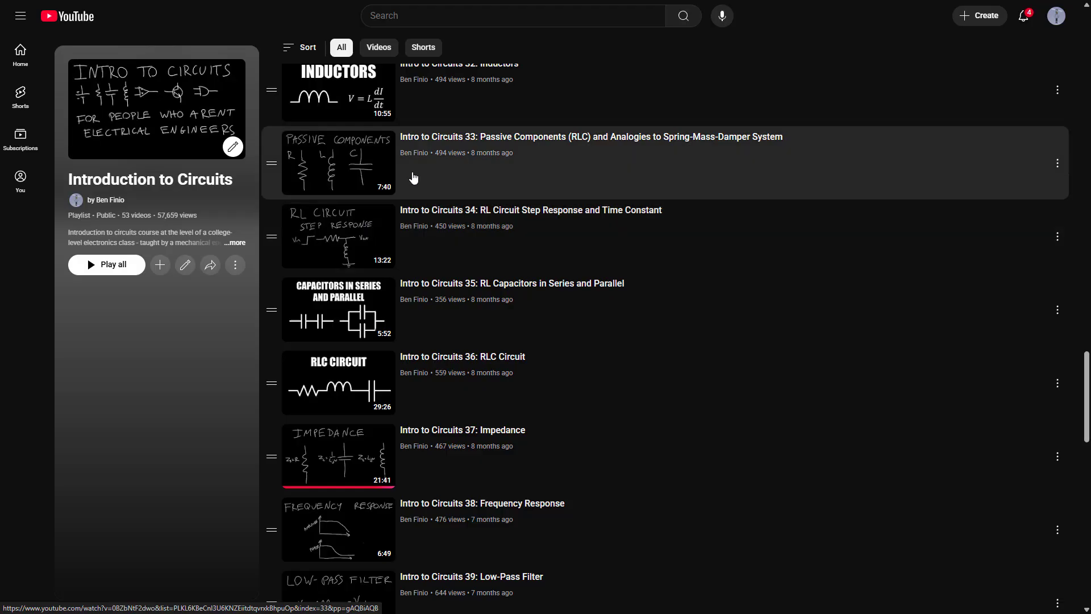
scroll(412, 179, up, 2)
scroll(419, 244, down, 6)
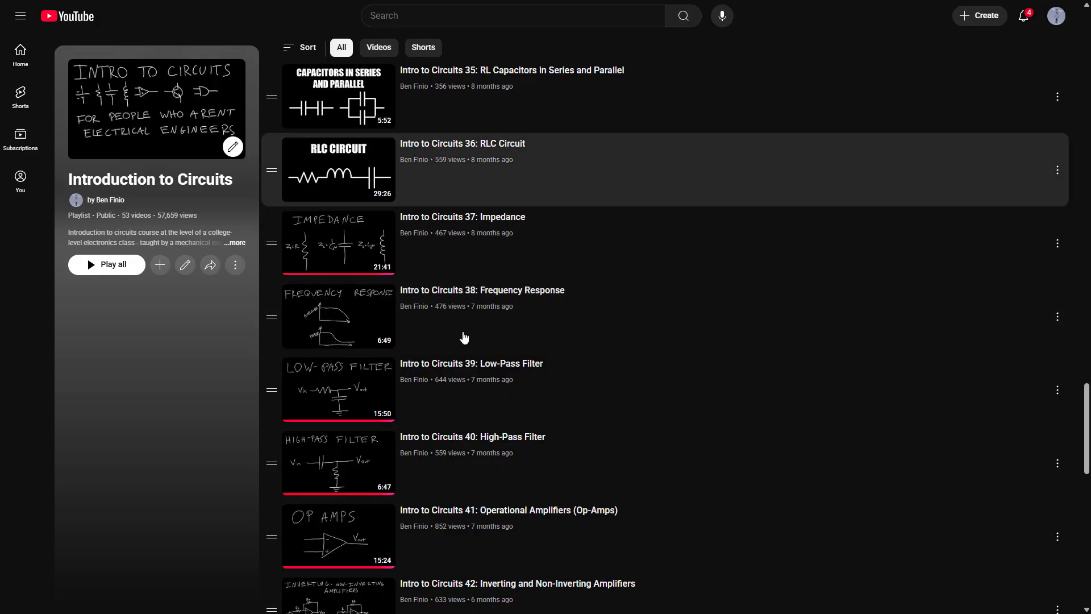
scroll(466, 348, up, 1)
scroll(471, 352, up, 7)
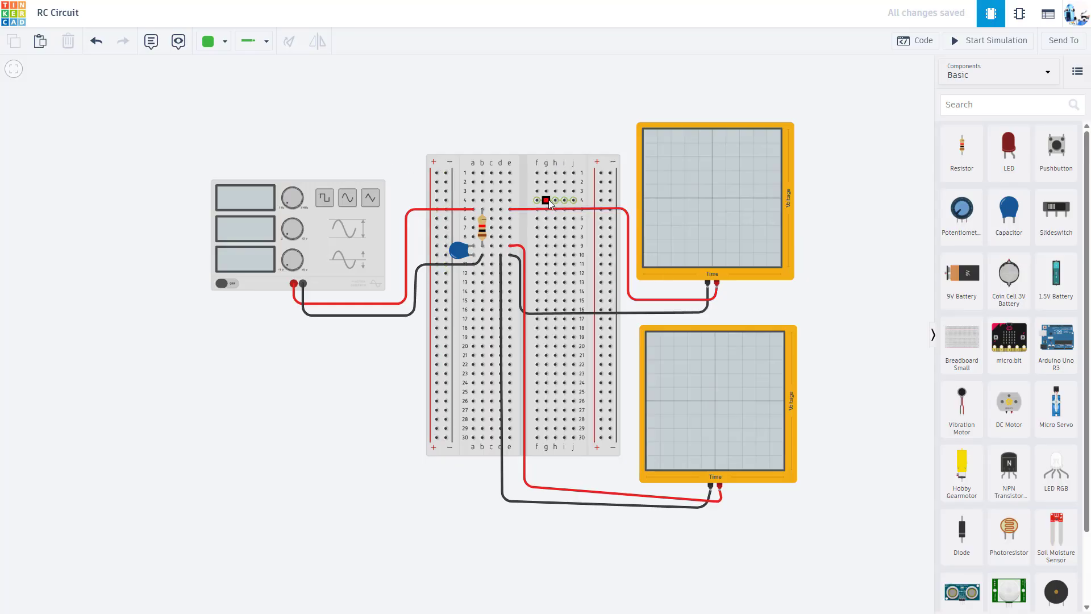
Zoom and pan around the stopped RC circuit to inspect it
scroll(491, 274, down, 3)
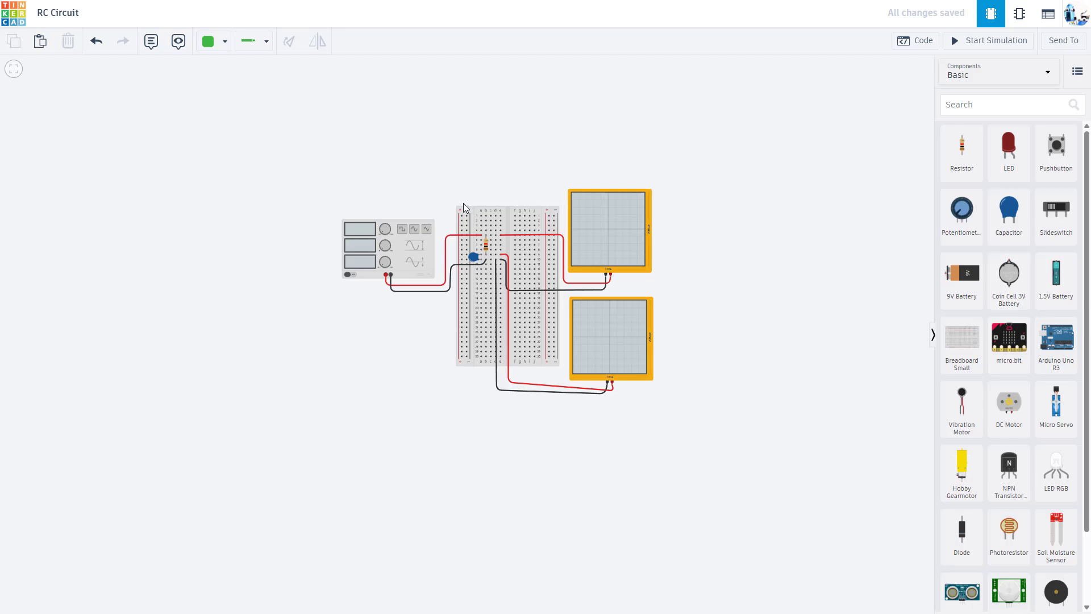
scroll(482, 233, up, 3)
drag(477, 153, 419, 139)
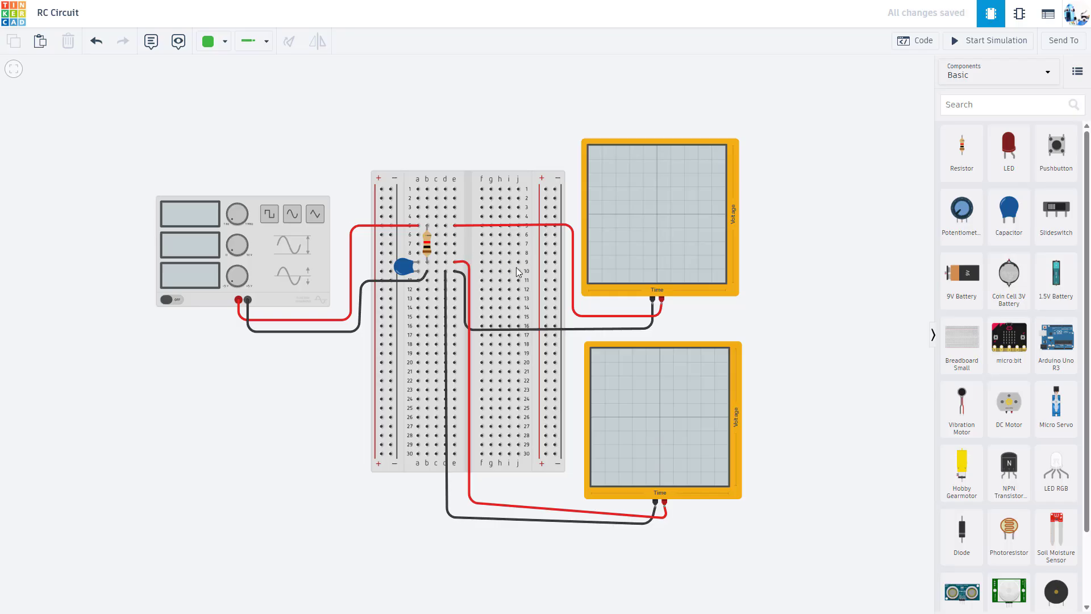
scroll(493, 271, up, 2)
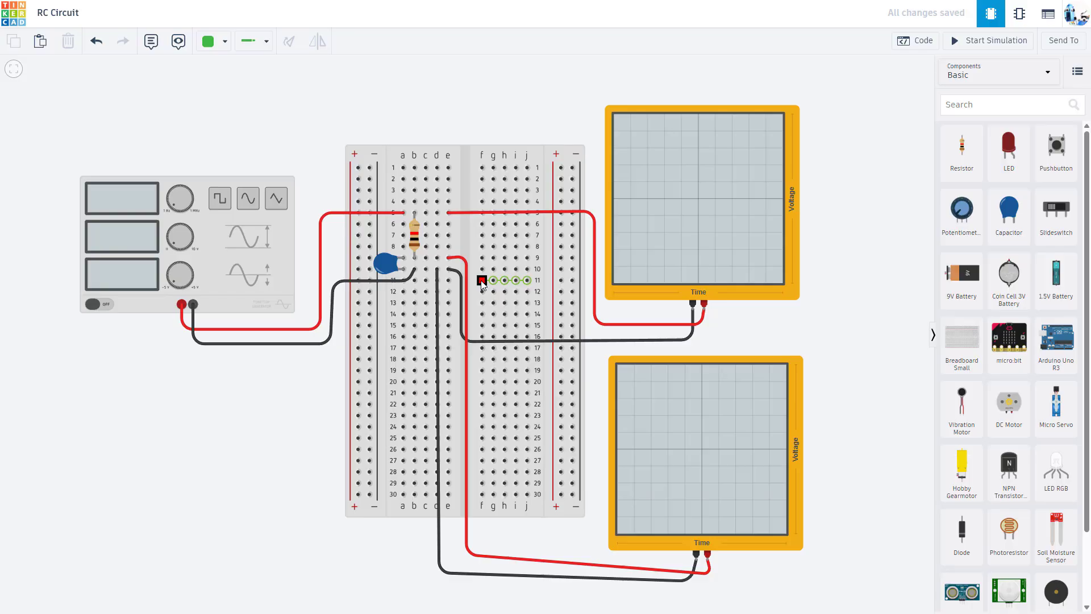
drag(329, 189, 360, 172)
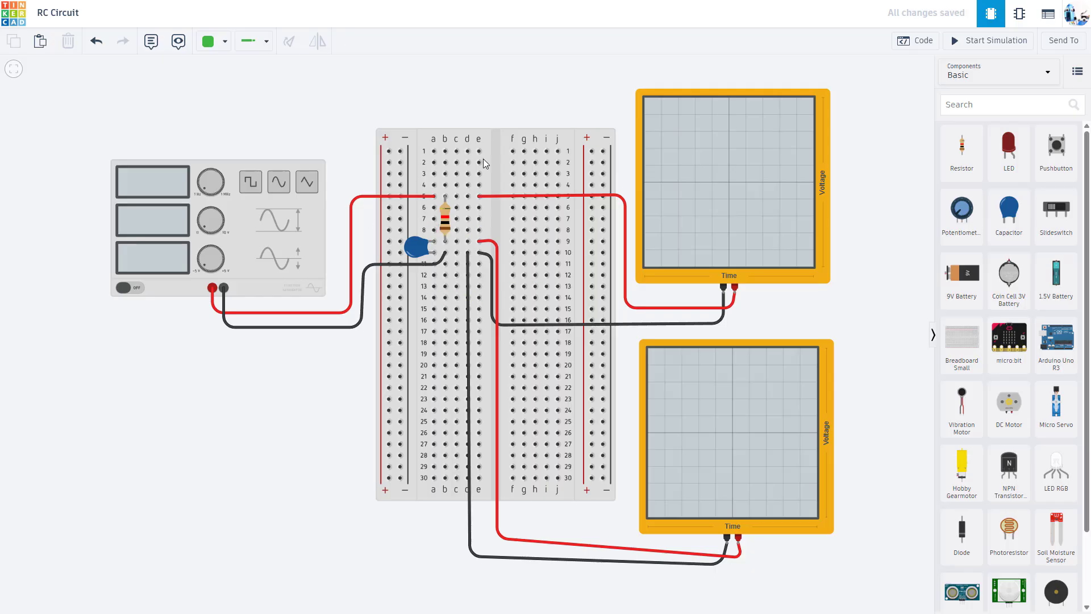
scroll(499, 267, up, 1)
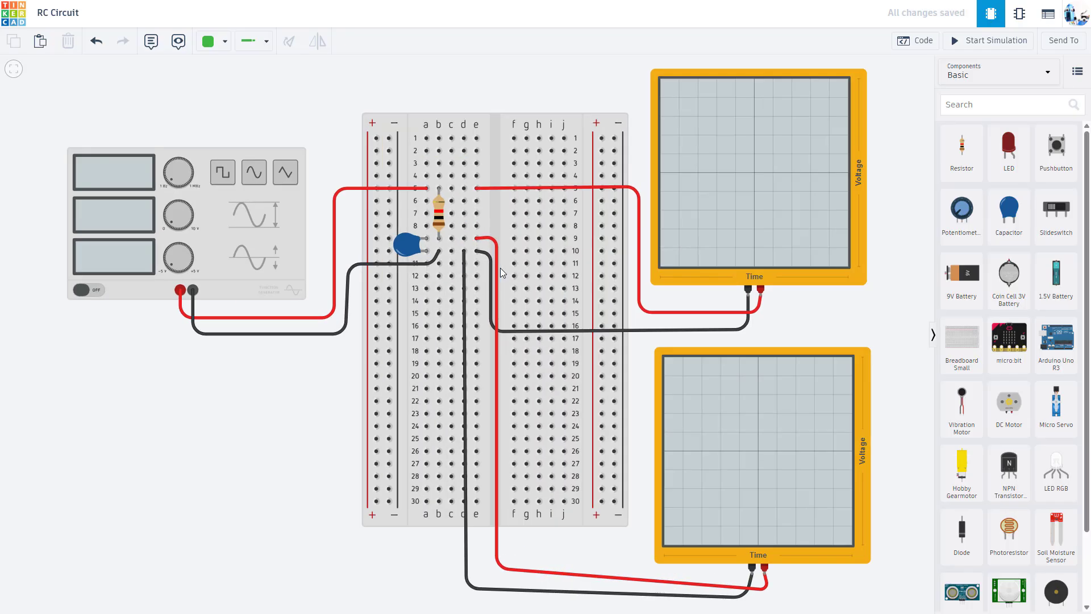
scroll(502, 273, down, 3)
scroll(500, 273, up, 3)
scroll(500, 272, up, 1)
scroll(500, 273, down, 3)
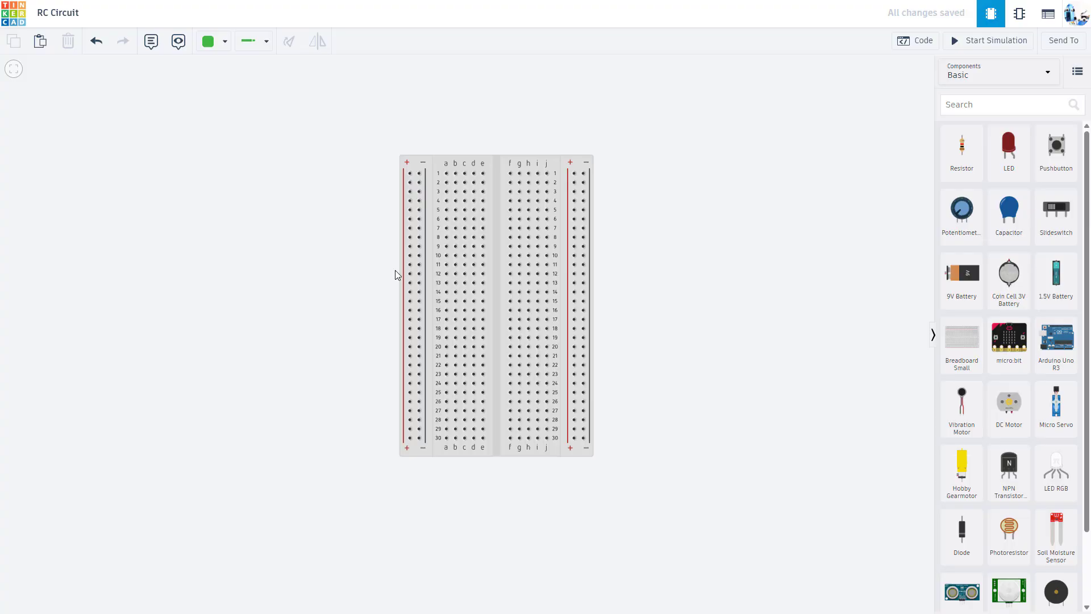
scroll(395, 271, up, 2)
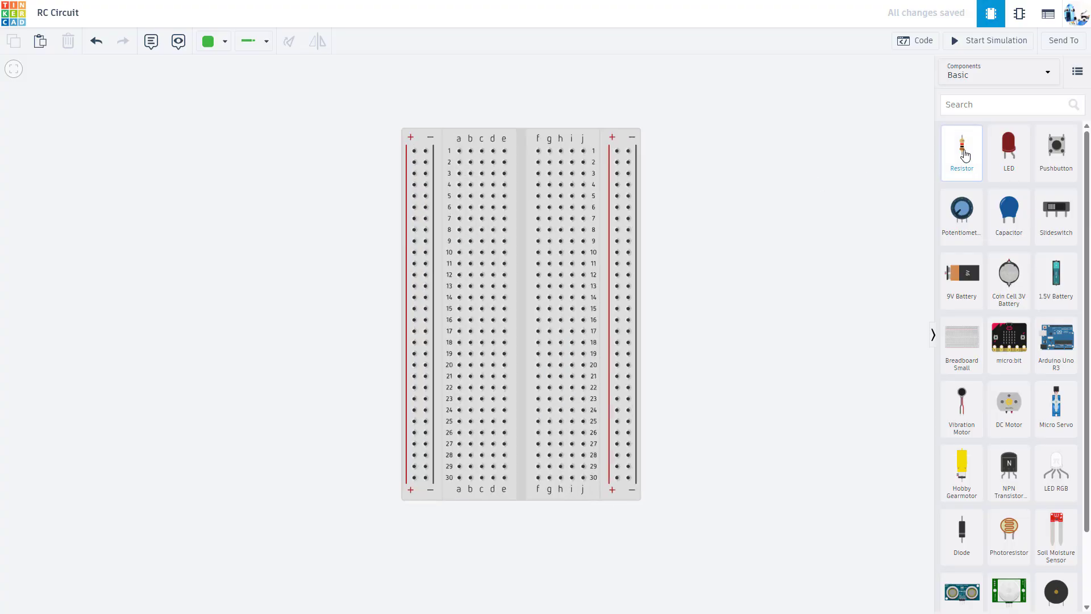
Drop a resistor and a capacitor beside the breadboard and plug the resistor into rows 4–8
drag(964, 154, 686, 220)
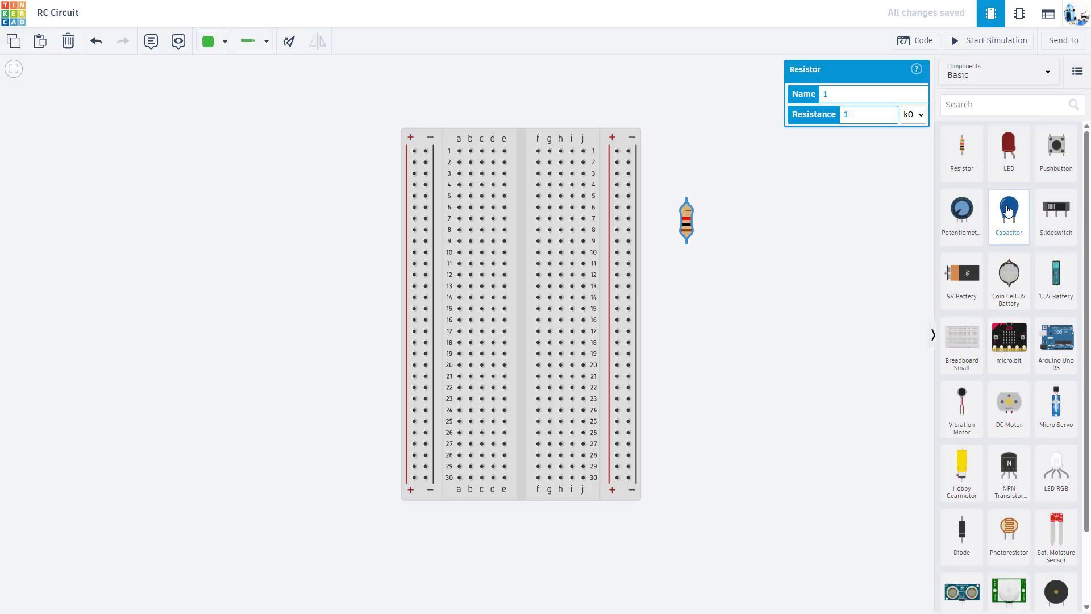
drag(1008, 210, 688, 302)
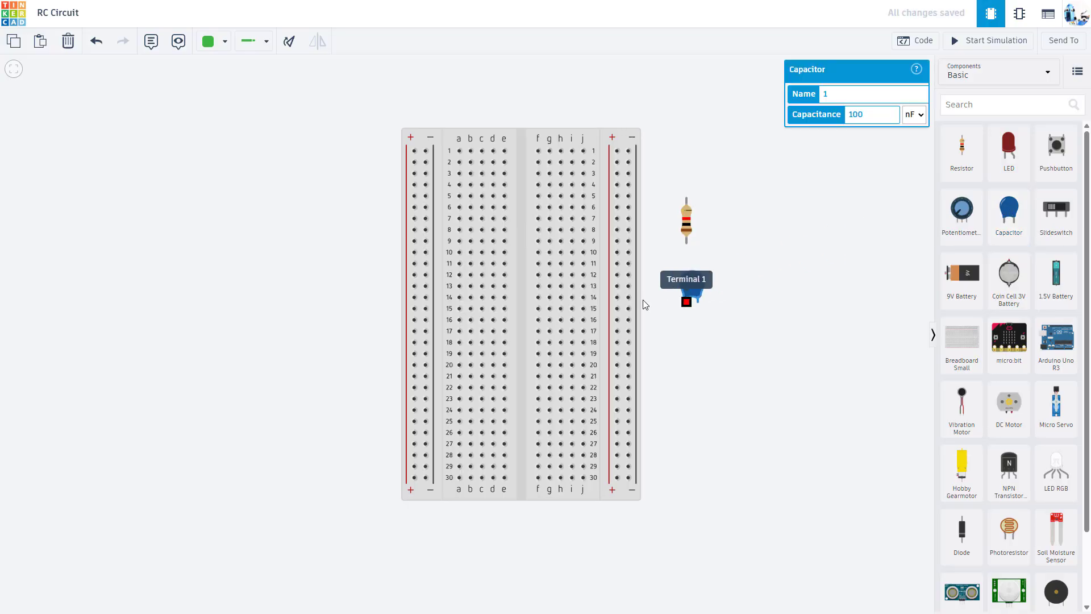
scroll(560, 255, up, 2)
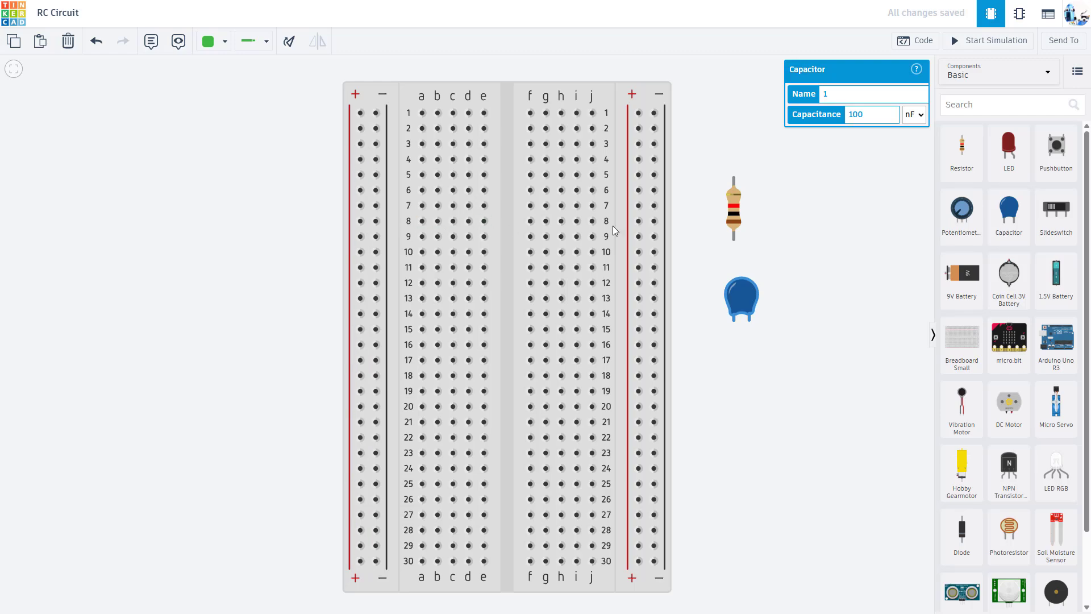
drag(736, 217, 447, 203)
Rotate the capacitor 90 degrees and plug it into column b, rows 9–10
click(742, 312)
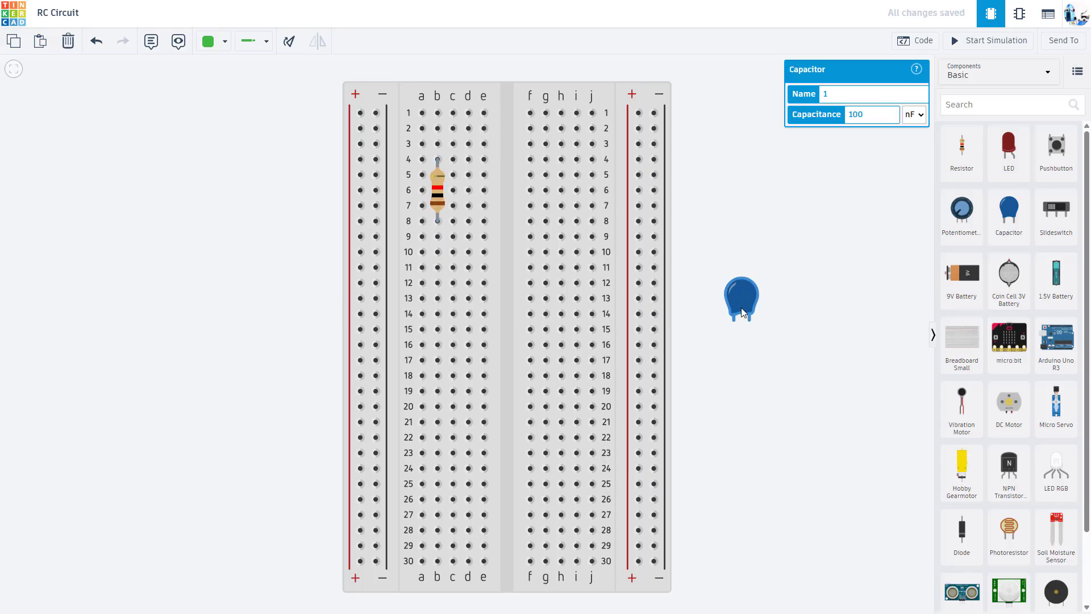
click(288, 41)
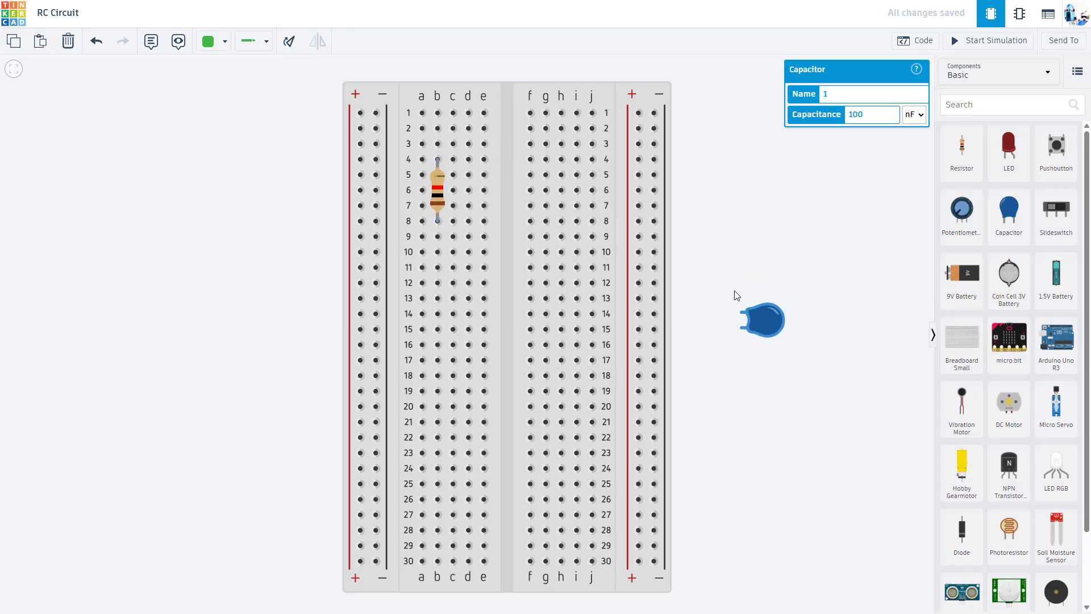
click(736, 295)
click(733, 327)
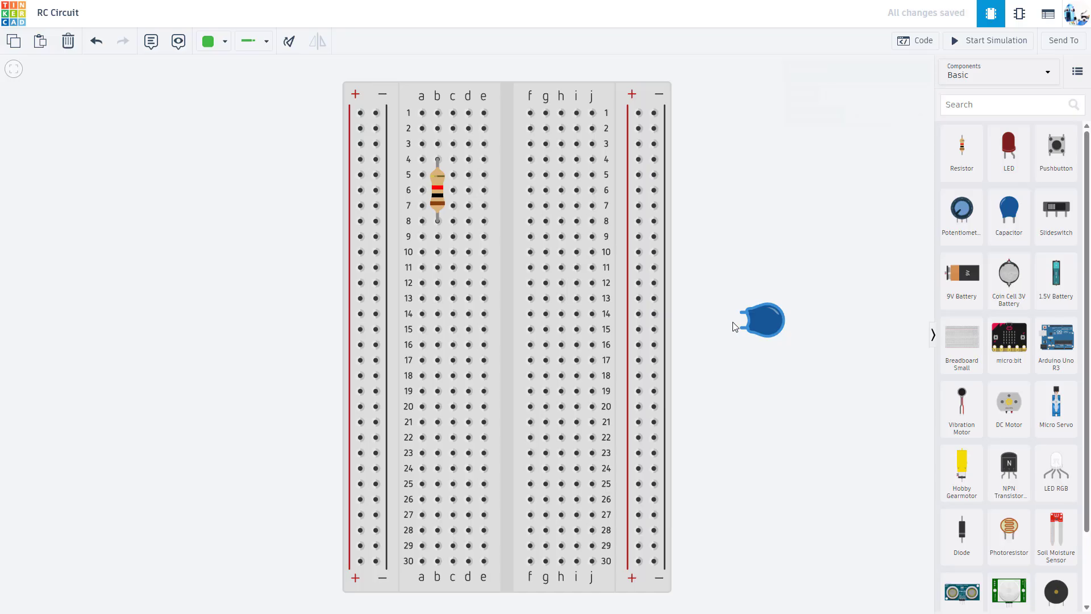
drag(732, 327, 471, 247)
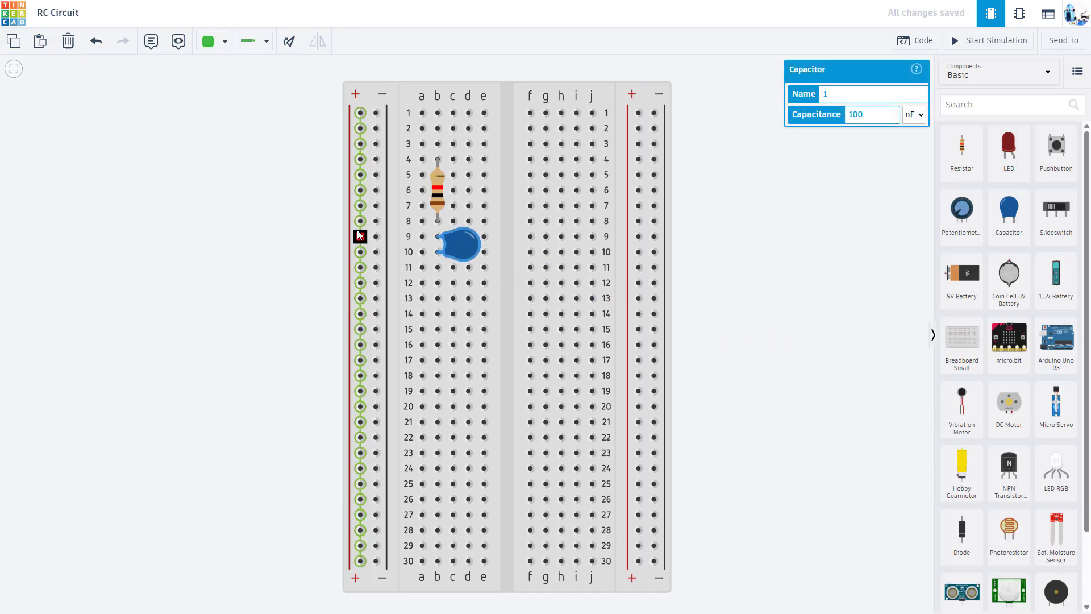
click(324, 221)
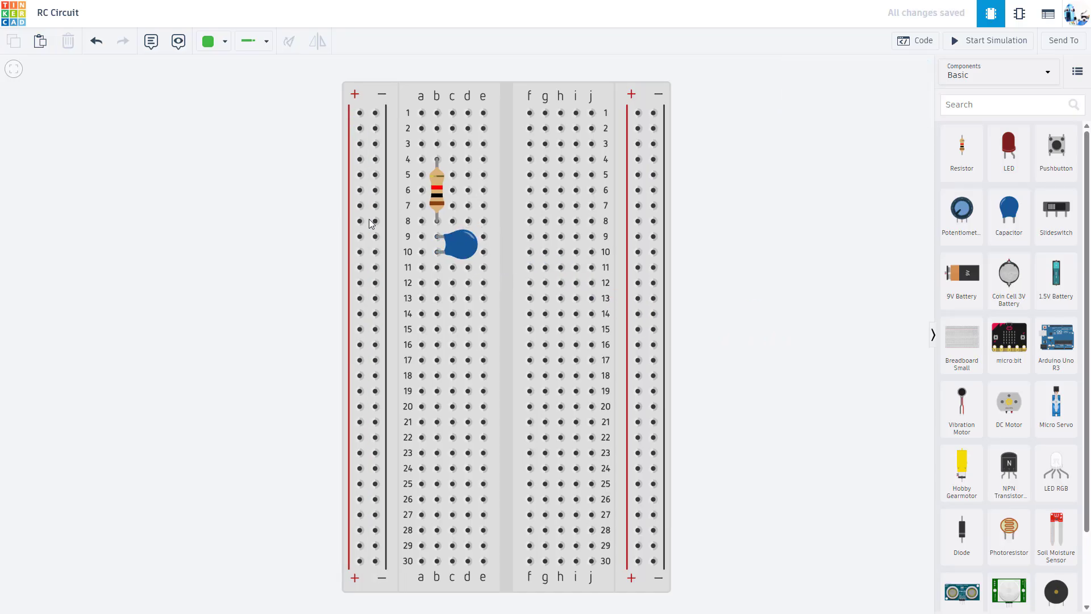
Adjust the resistor and capacitor positions, then wire hole a8 to hole a9
scroll(371, 223, up, 2)
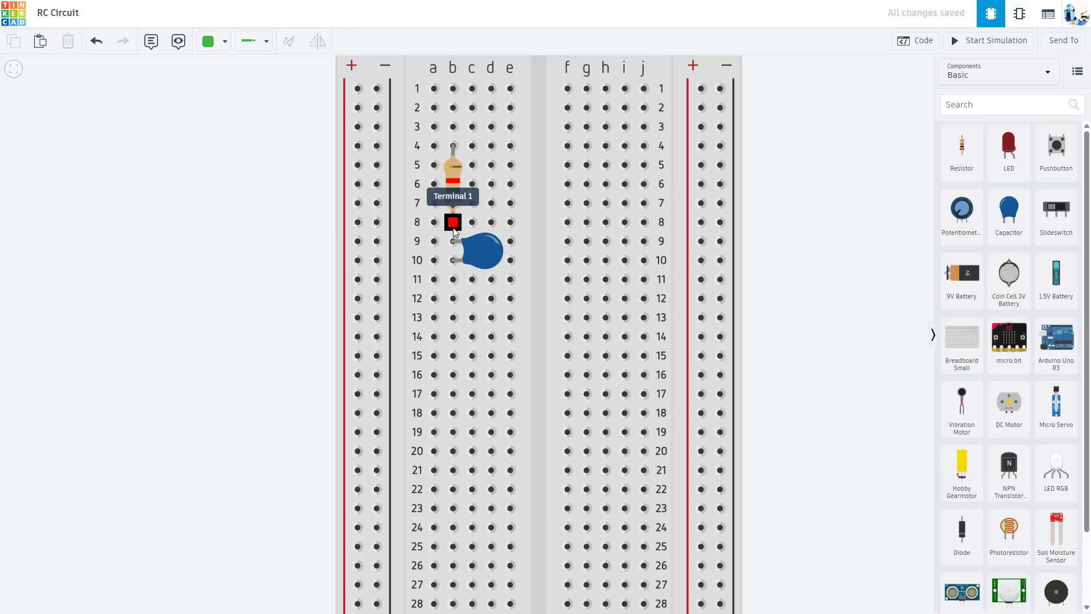
drag(454, 227, 455, 244)
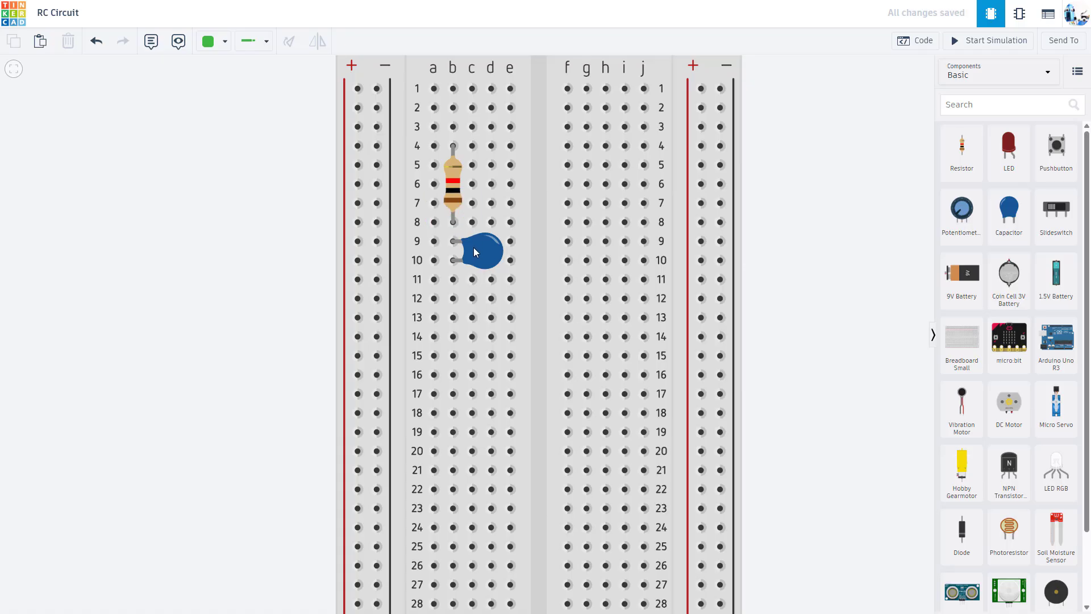
drag(475, 250, 486, 233)
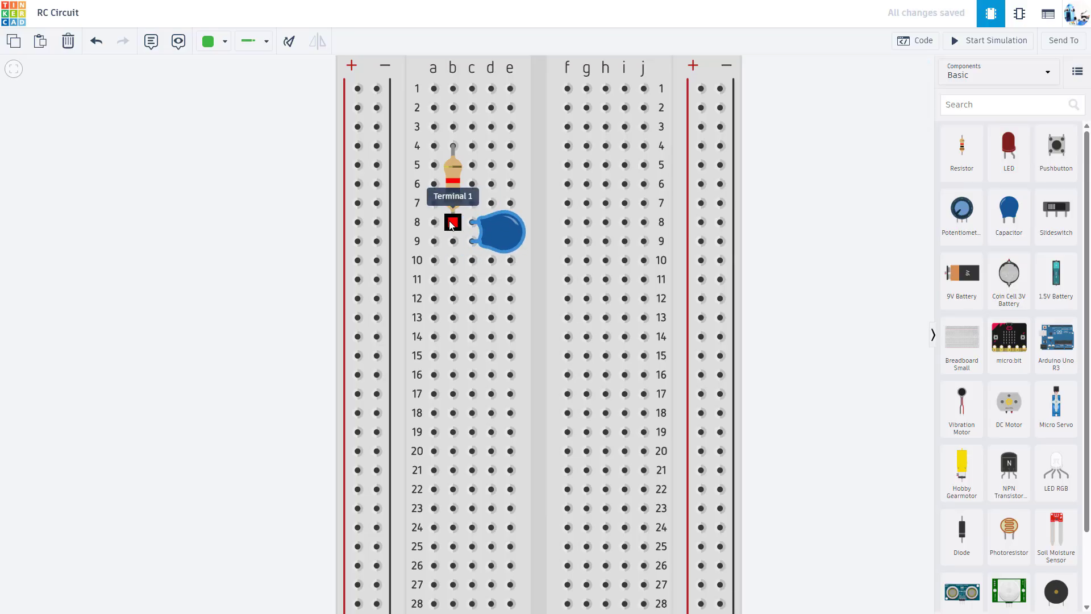
drag(492, 225, 480, 237)
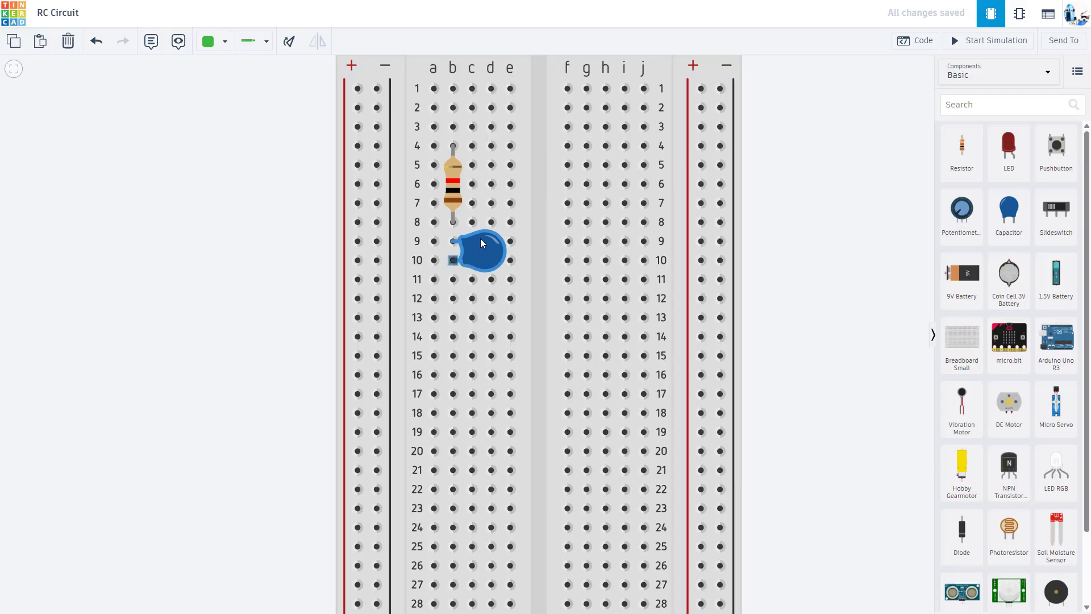
click(434, 226)
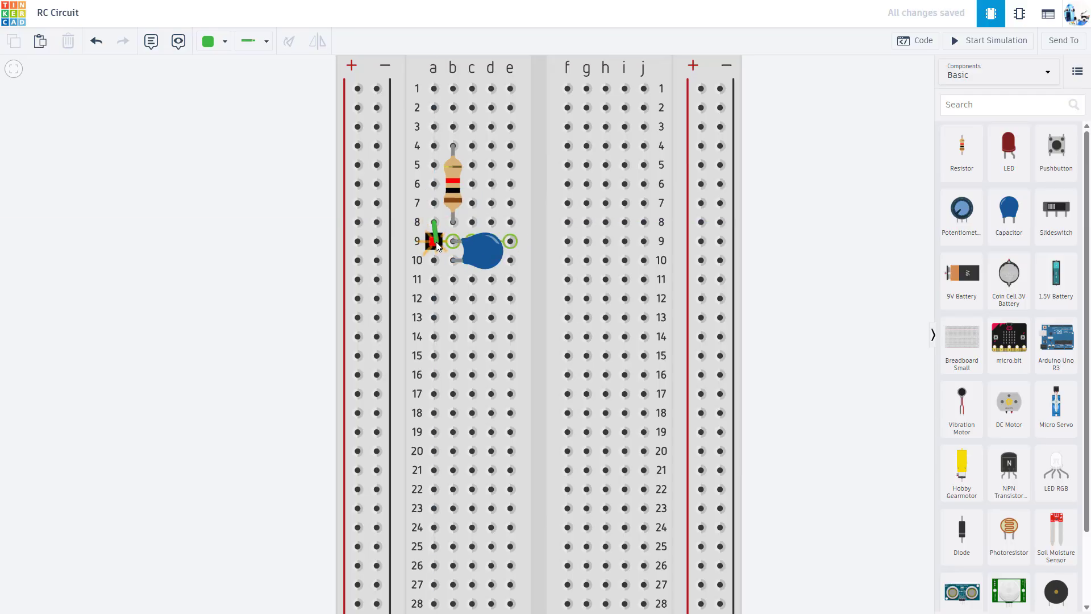
click(435, 242)
key(Delete)
drag(480, 249, 558, 228)
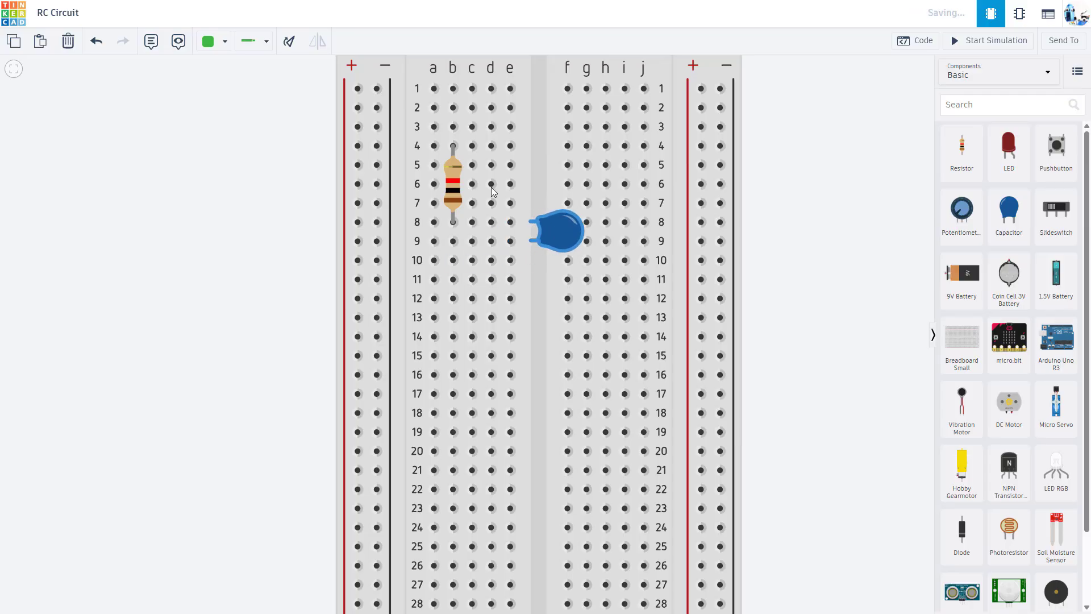
click(291, 43)
click(291, 43)
click(290, 43)
click(290, 44)
click(291, 43)
click(291, 43)
click(291, 43)
click(291, 43)
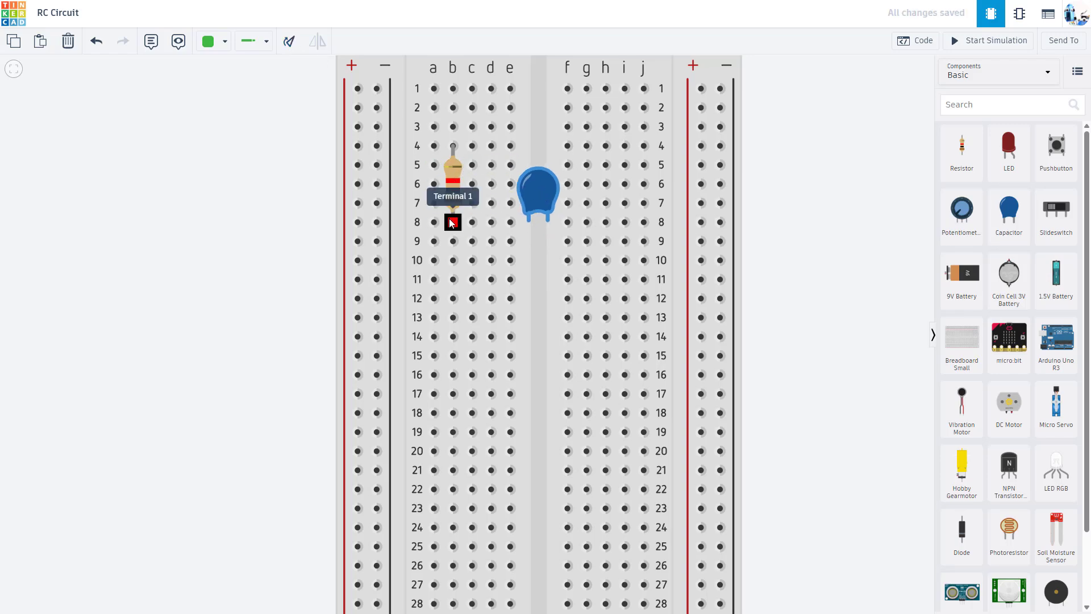
click(529, 221)
click(510, 222)
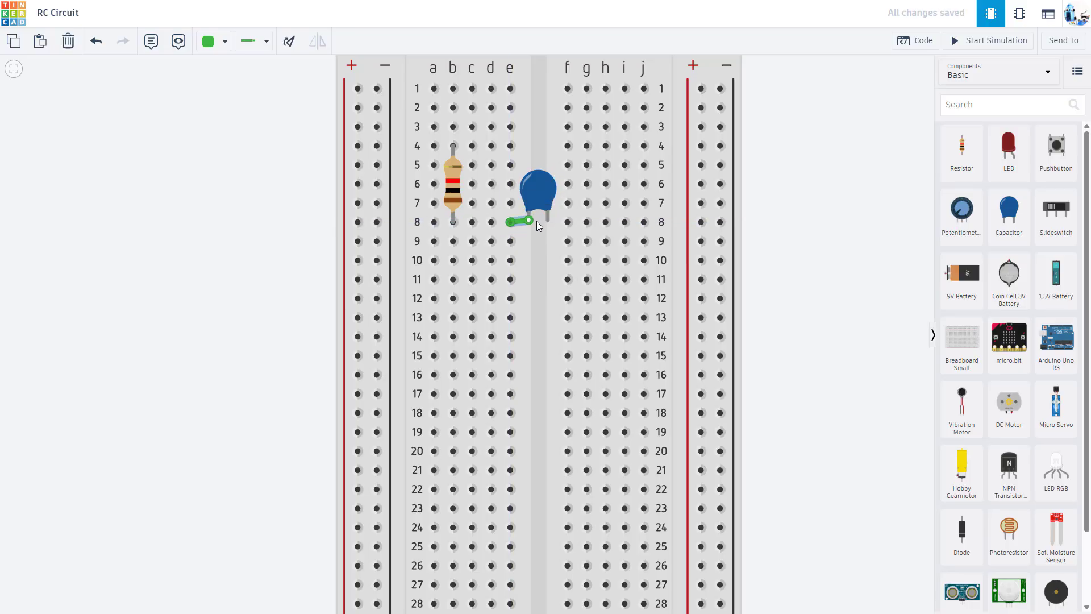
click(547, 221)
click(567, 222)
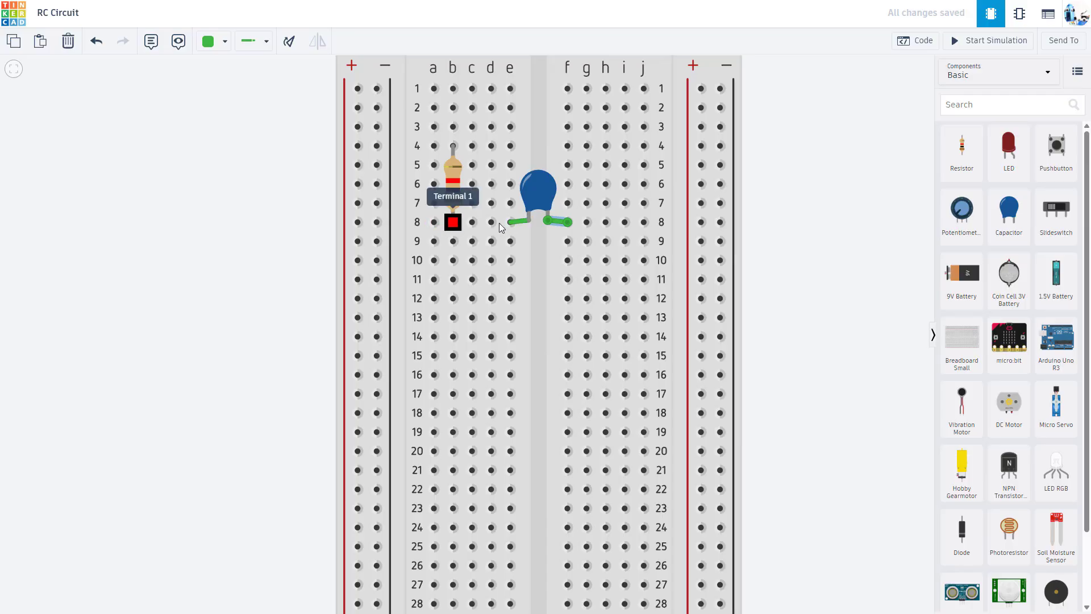
key(ctrl+z)
key(ctrl+z)
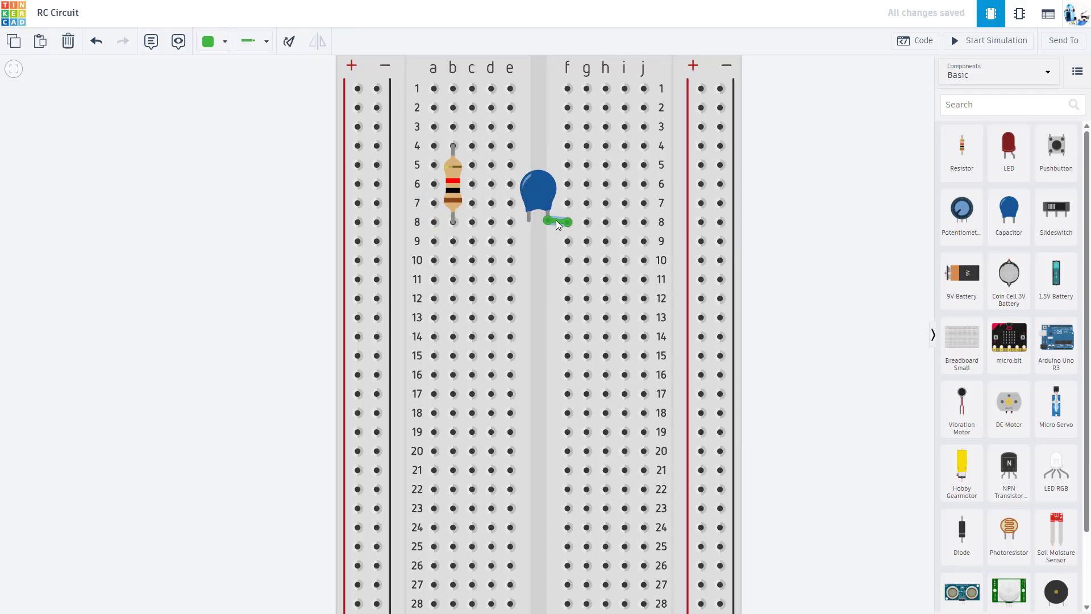
click(541, 203)
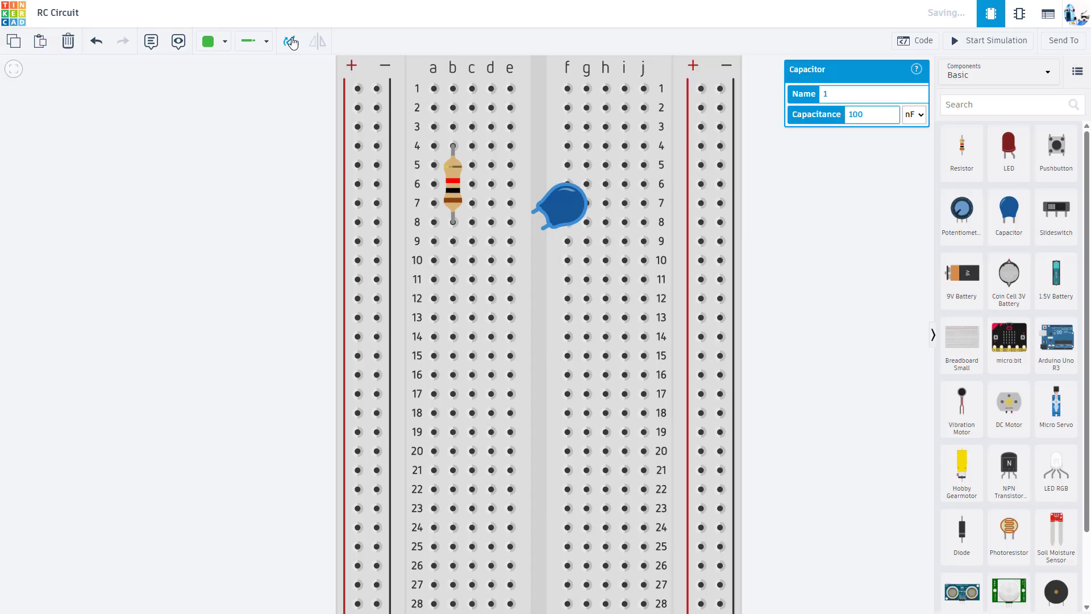
drag(565, 223, 483, 251)
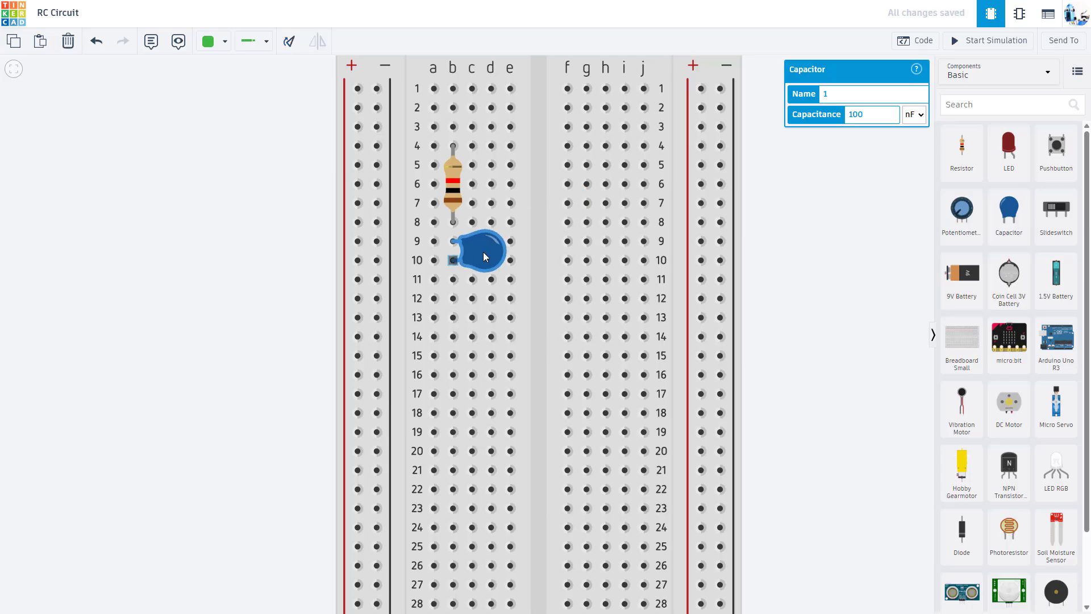
click(433, 241)
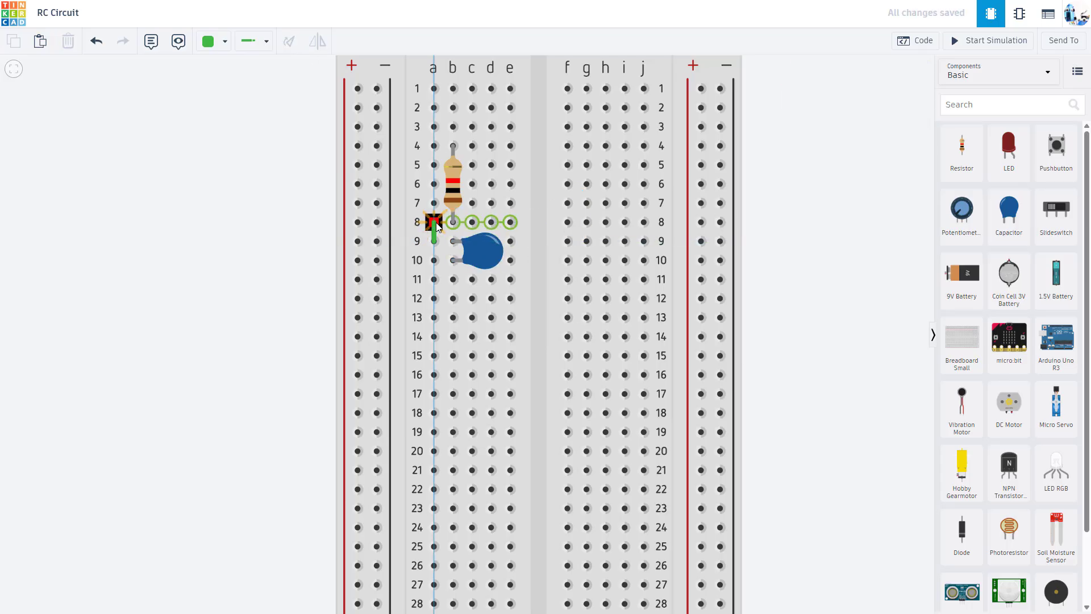
click(437, 223)
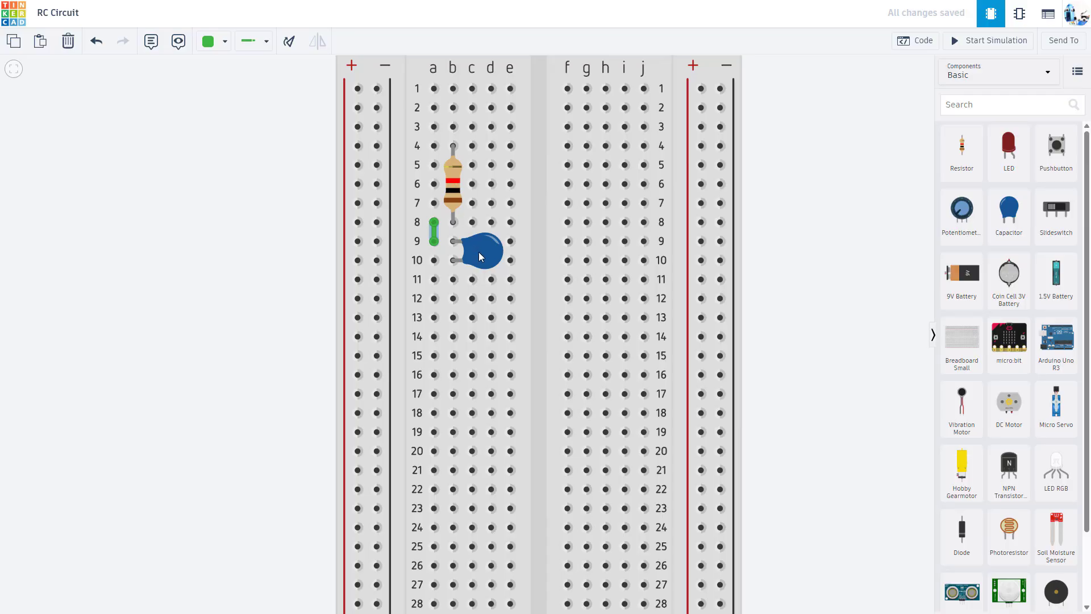
click(786, 222)
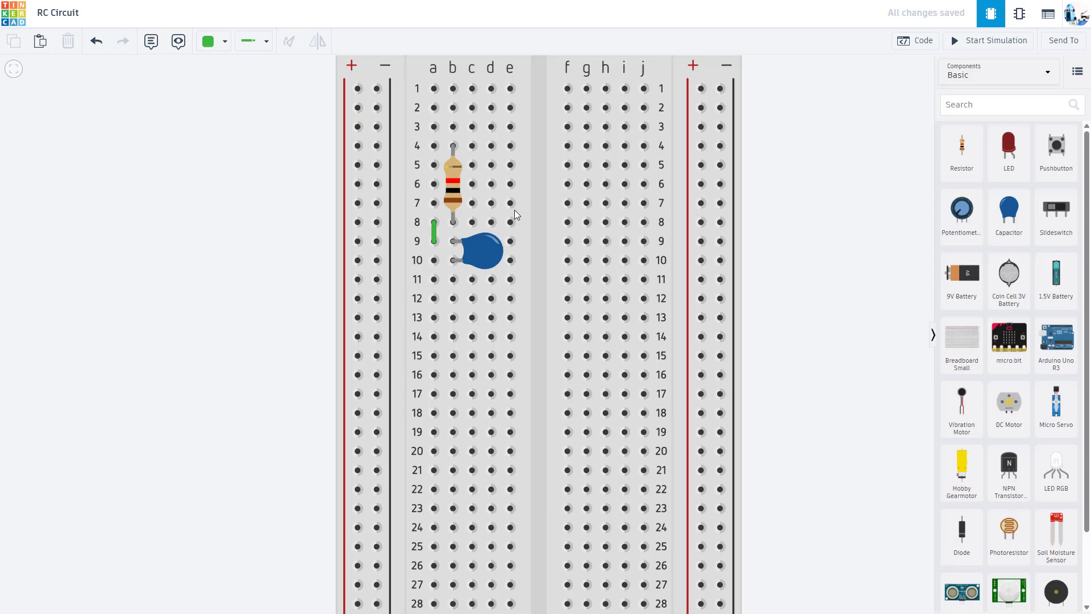
Change the resistance to 1 kΩ and switch the capacitance unit to µF for 1 µF, then recheck it
click(457, 202)
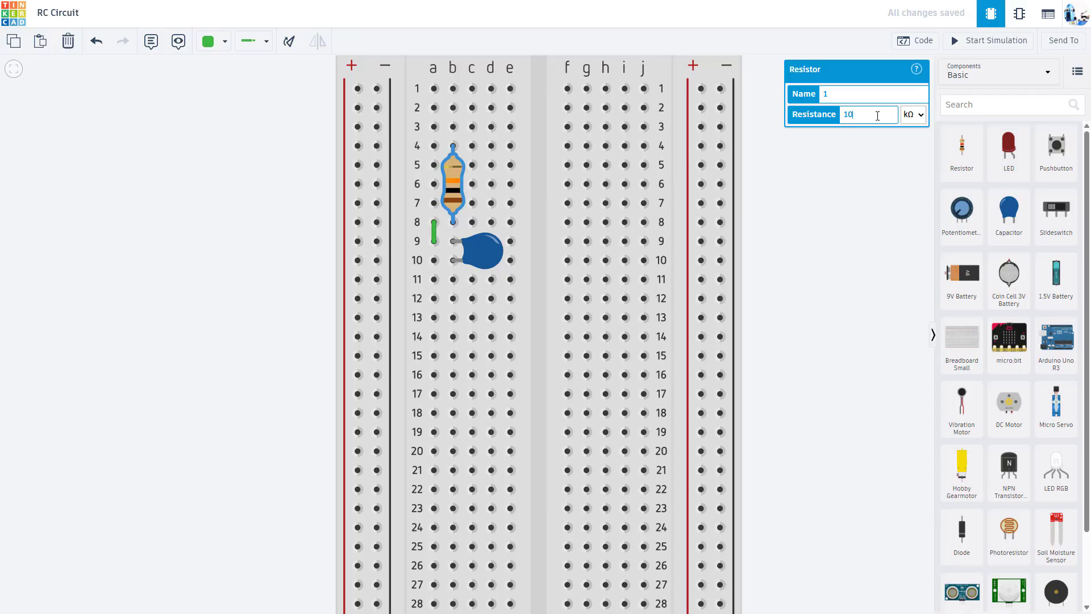
key(BackSpace)
click(475, 252)
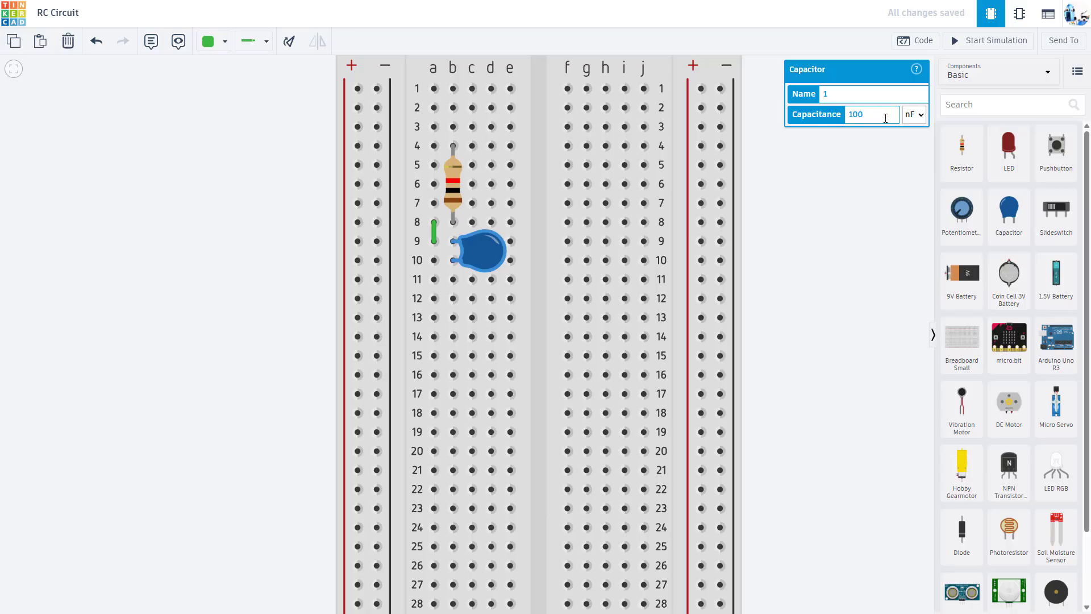
click(912, 116)
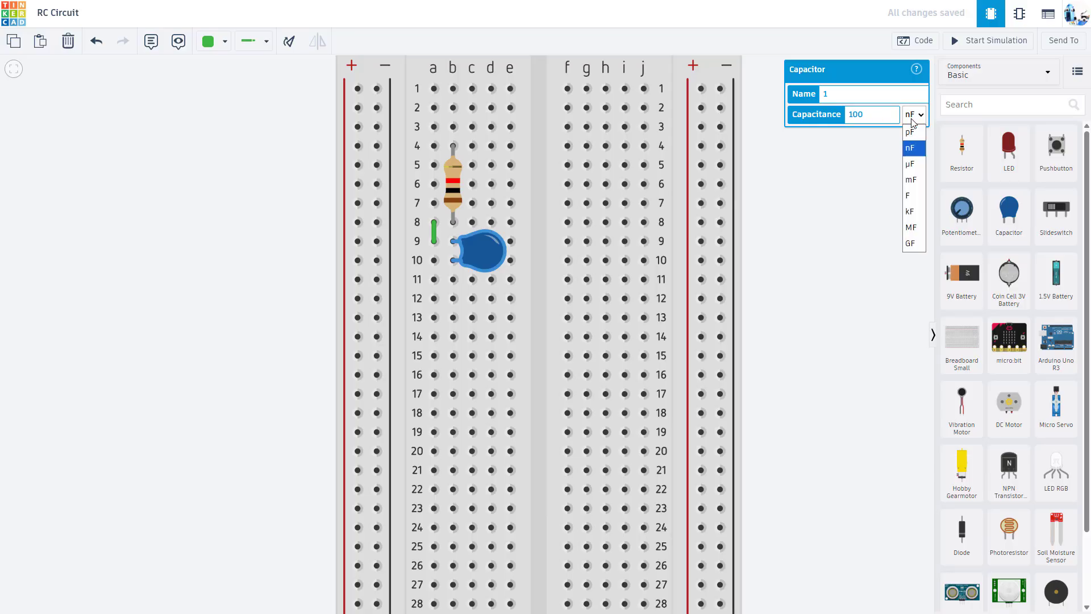
click(910, 164)
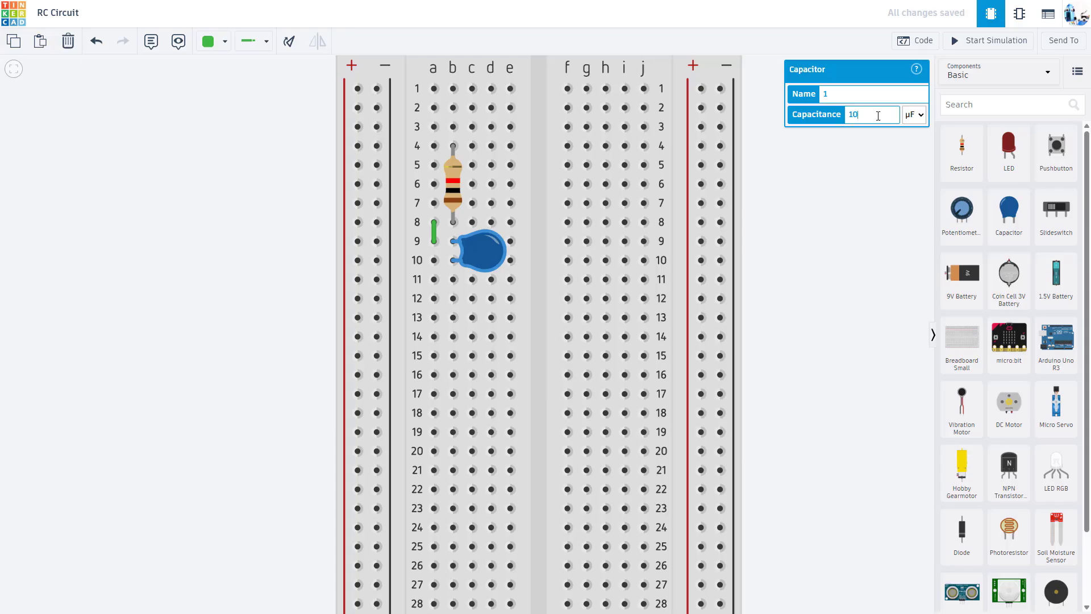
click(823, 207)
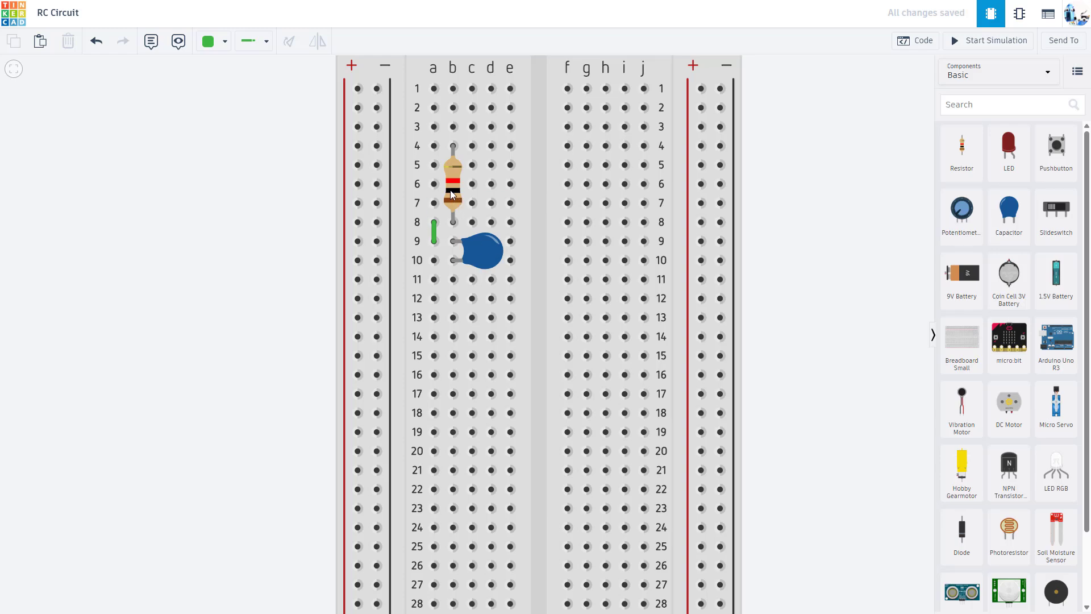
click(480, 253)
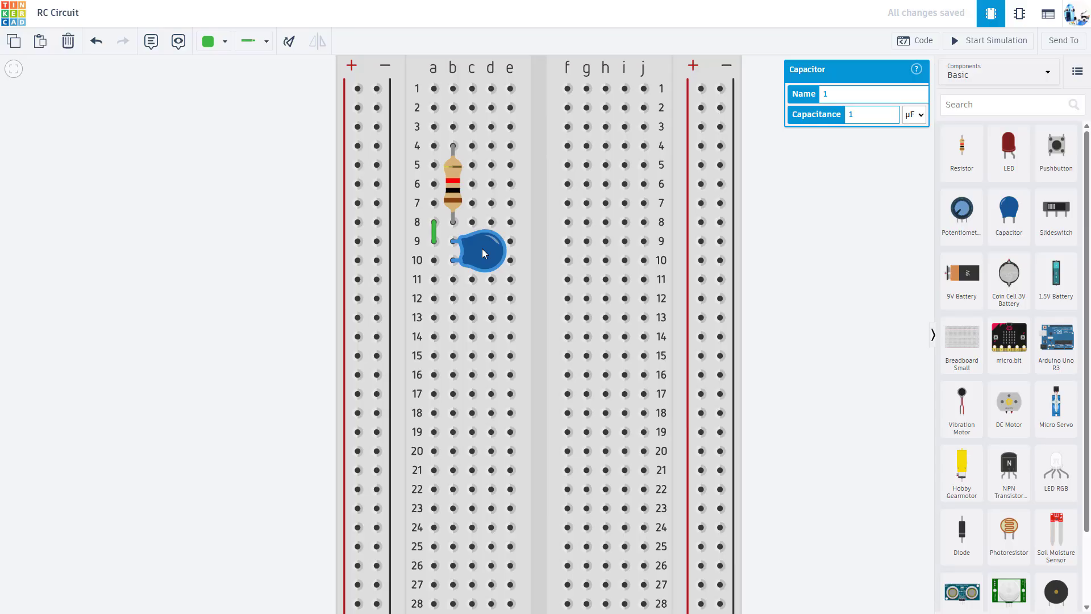
drag(307, 197, 339, 234)
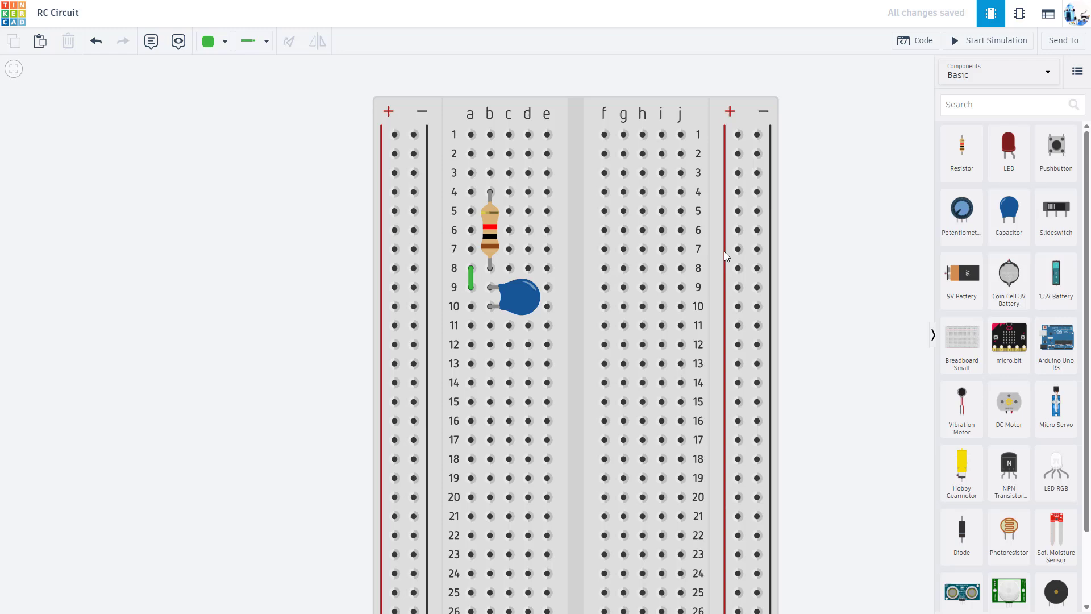
Search 'function' and place a Function Generator to the left of the breadboard
click(980, 105)
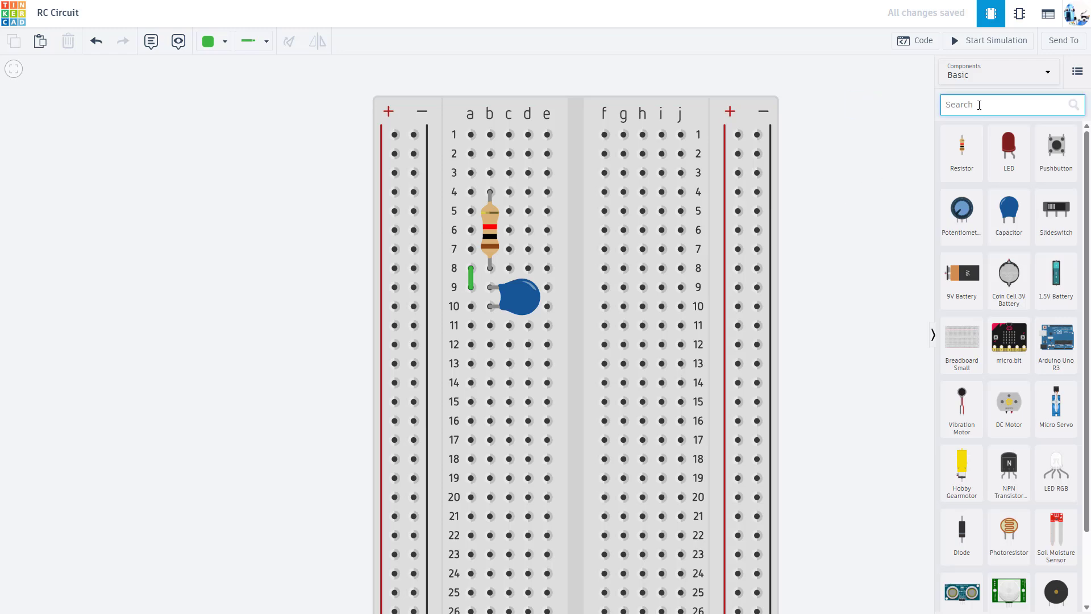
text(function)
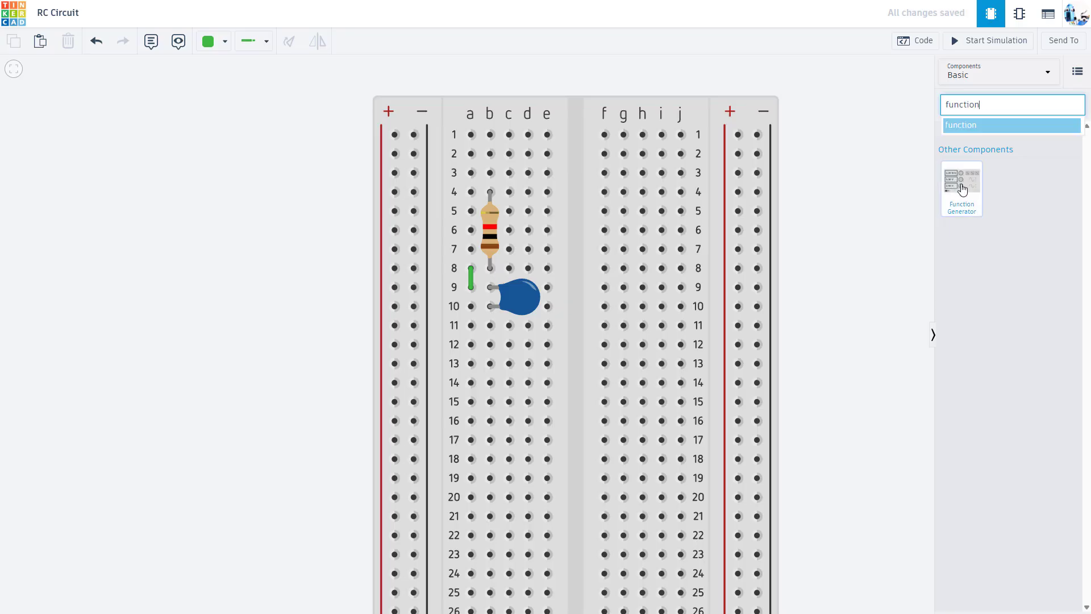
drag(962, 183, 135, 350)
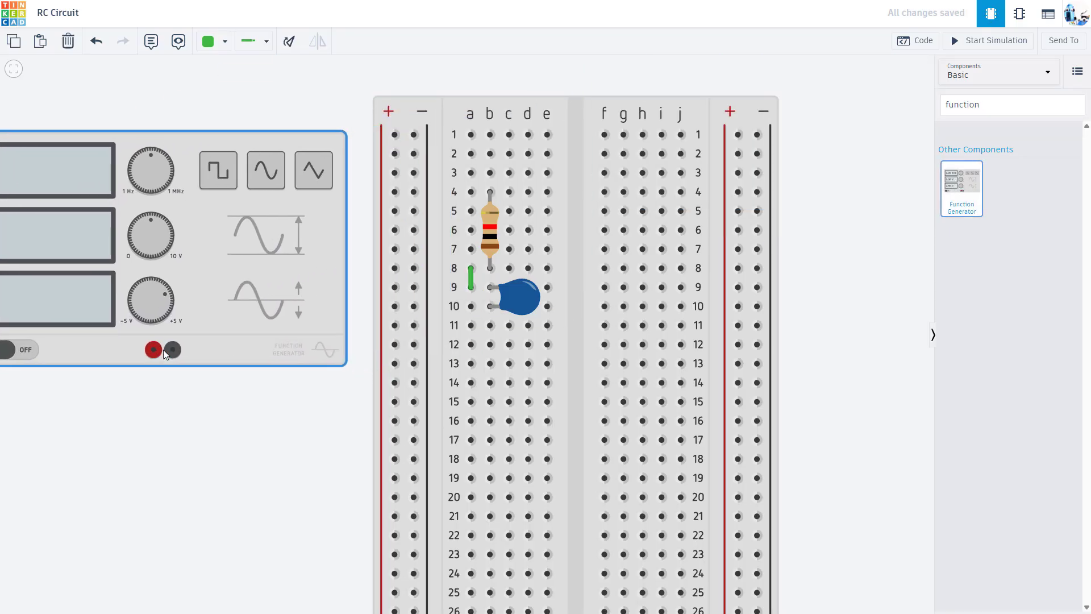
click(267, 425)
drag(241, 425, 305, 431)
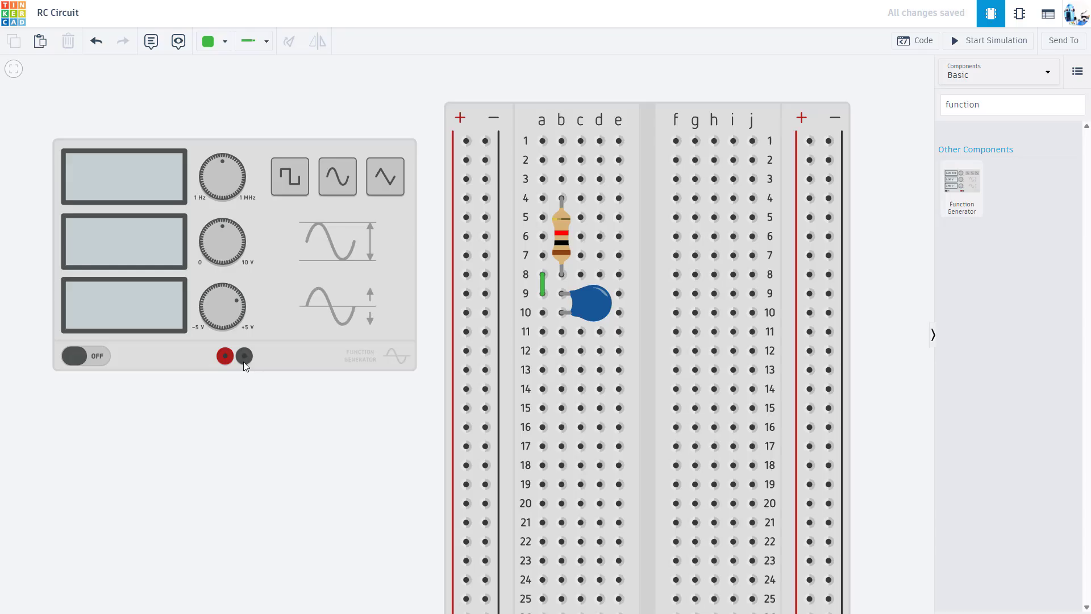
Route a wire from the generator's positive terminal with bends up to breadboard row 4
click(221, 377)
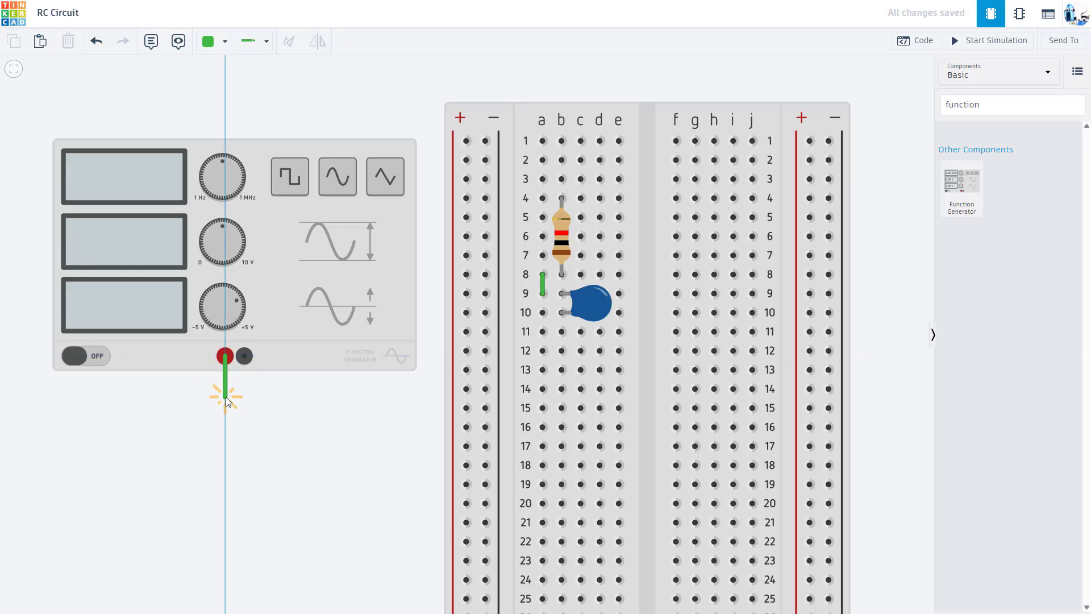
click(430, 394)
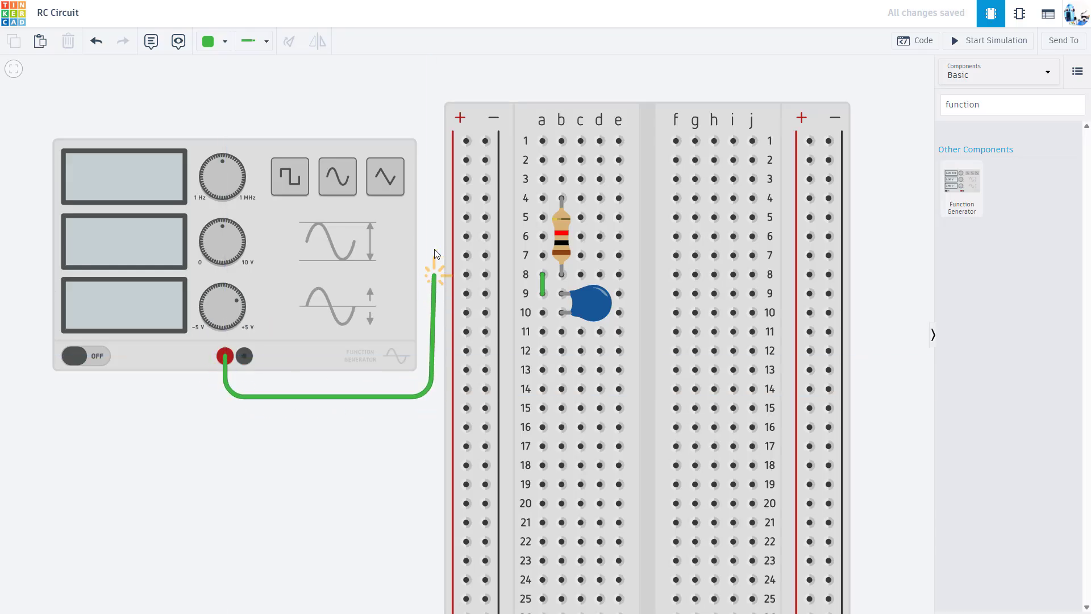
click(431, 196)
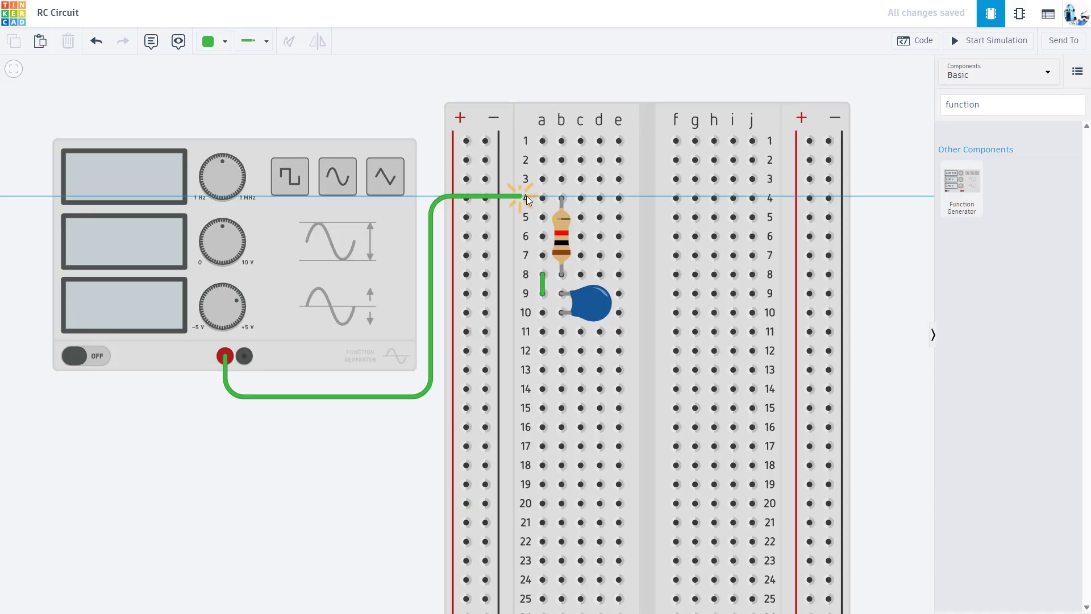
Finish the positive wire on hole a4 and colour it red
click(541, 199)
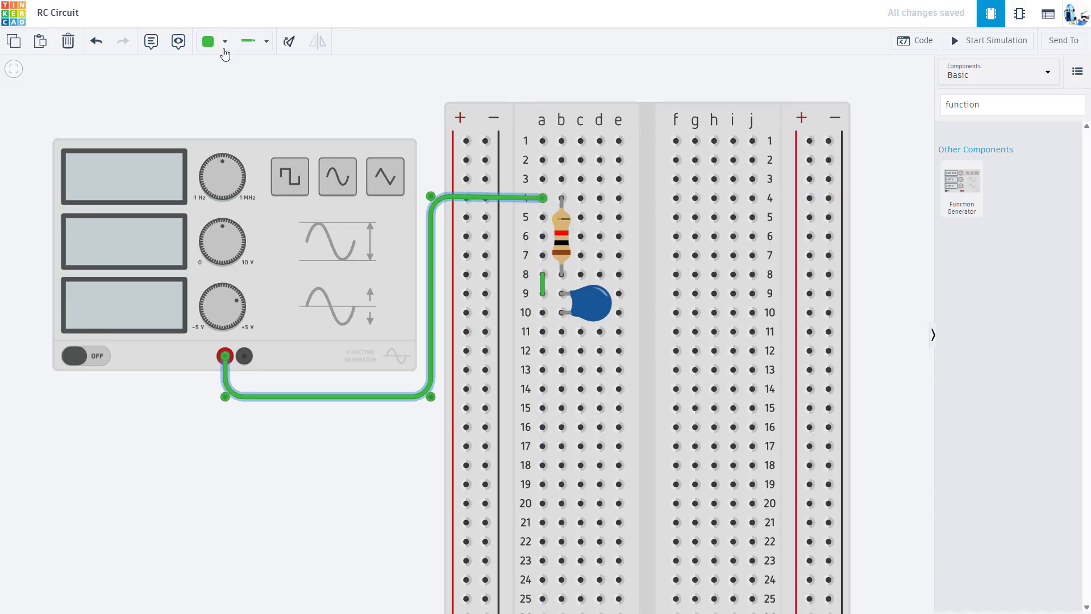
click(224, 42)
click(237, 99)
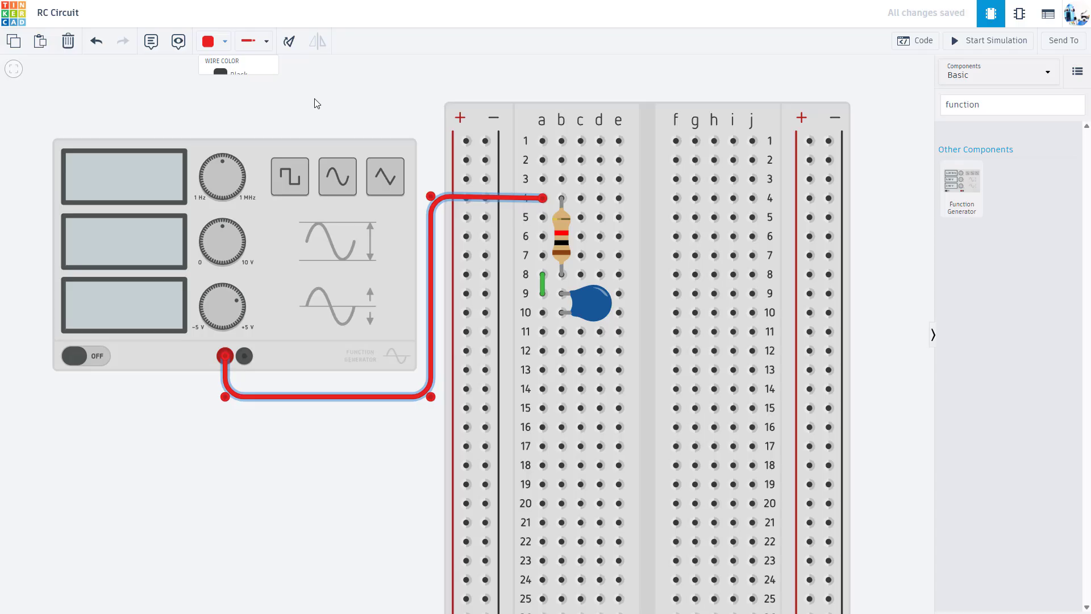
click(316, 98)
click(437, 199)
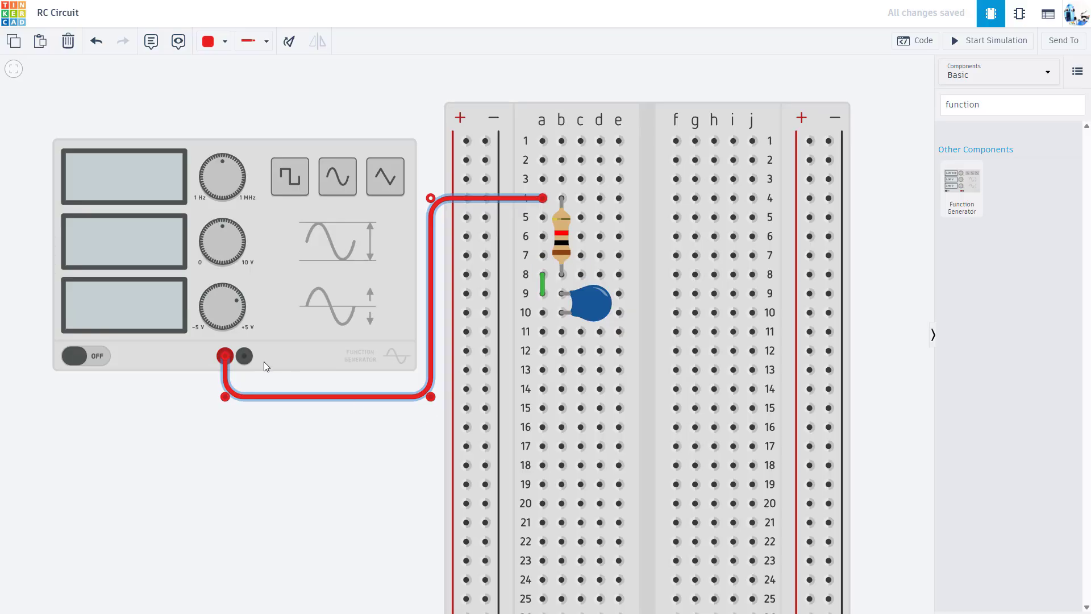
Wire the generator's negative terminal to hole a10 beside the capacitor and colour it black
click(244, 355)
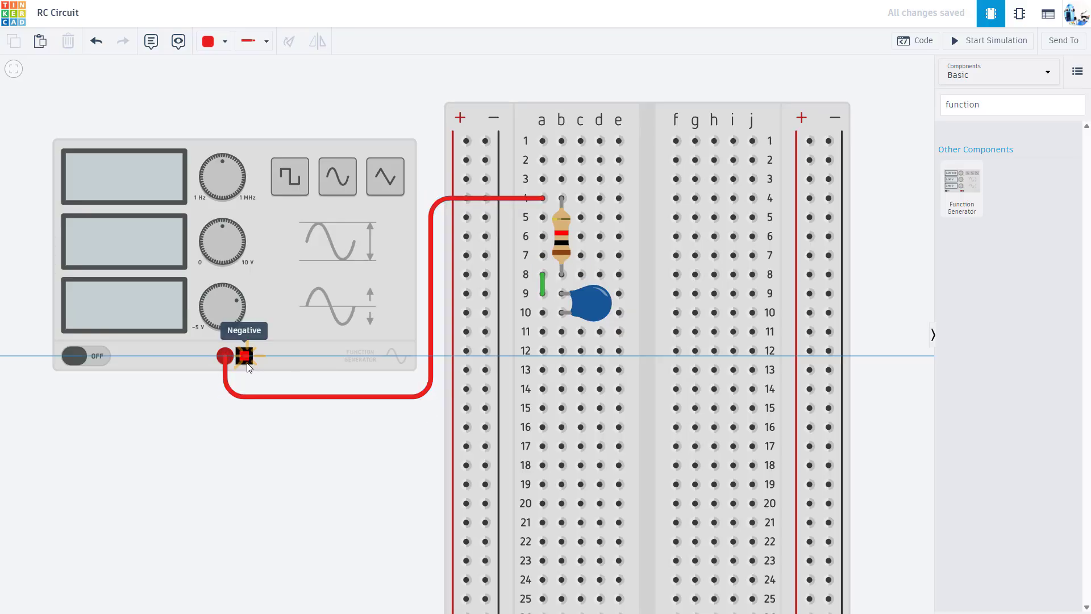
click(243, 423)
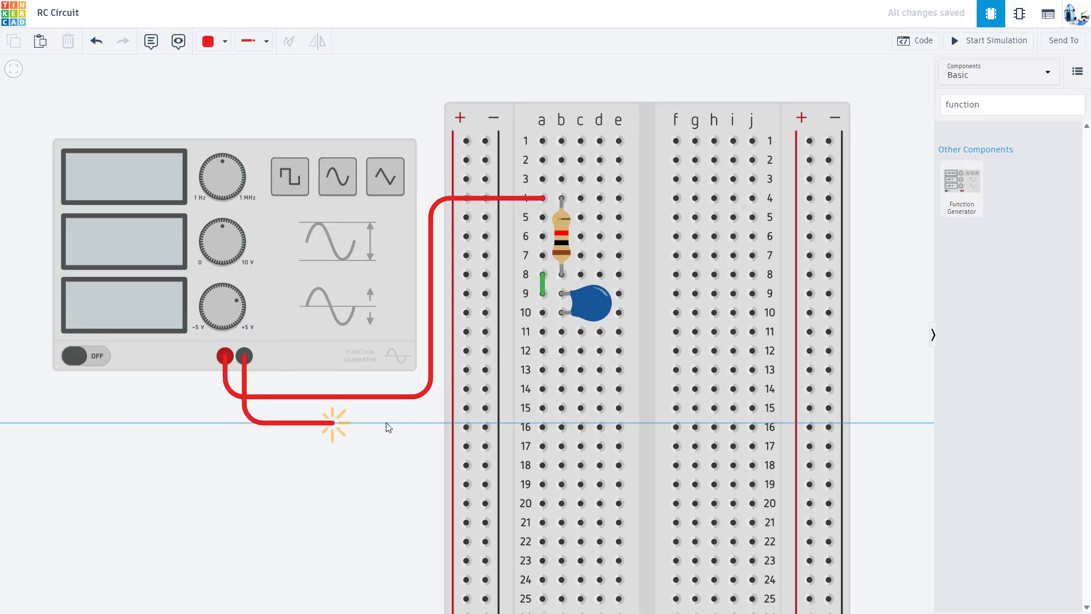
click(505, 423)
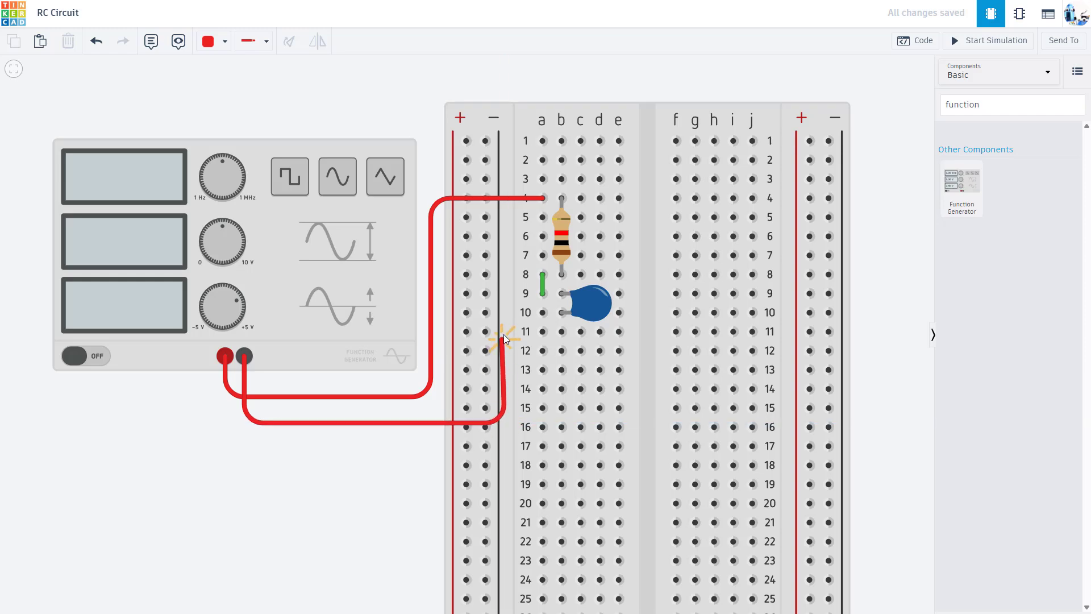
click(506, 311)
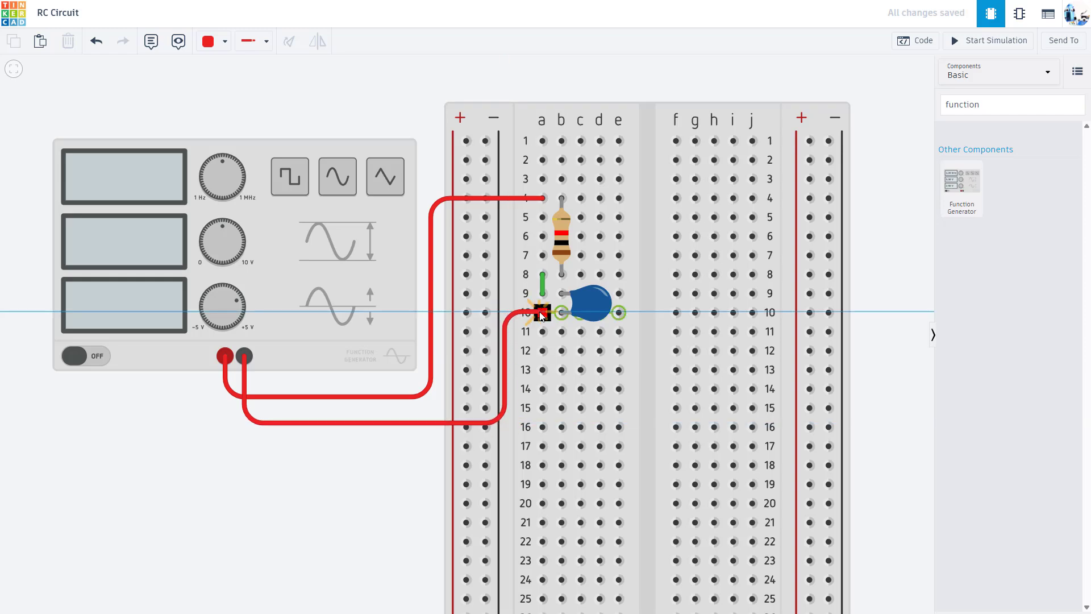
click(543, 312)
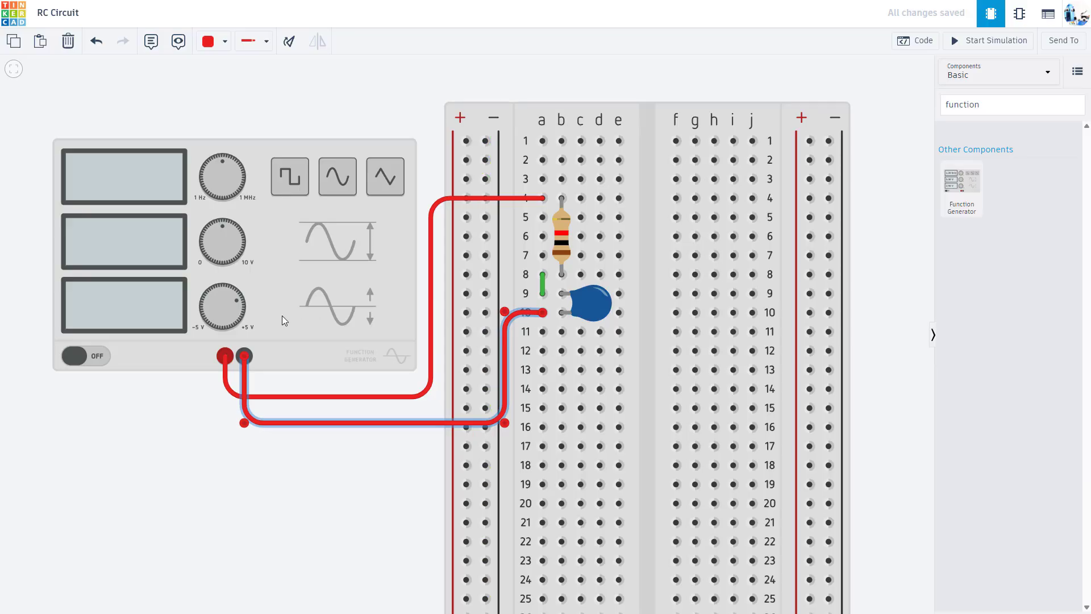
click(209, 42)
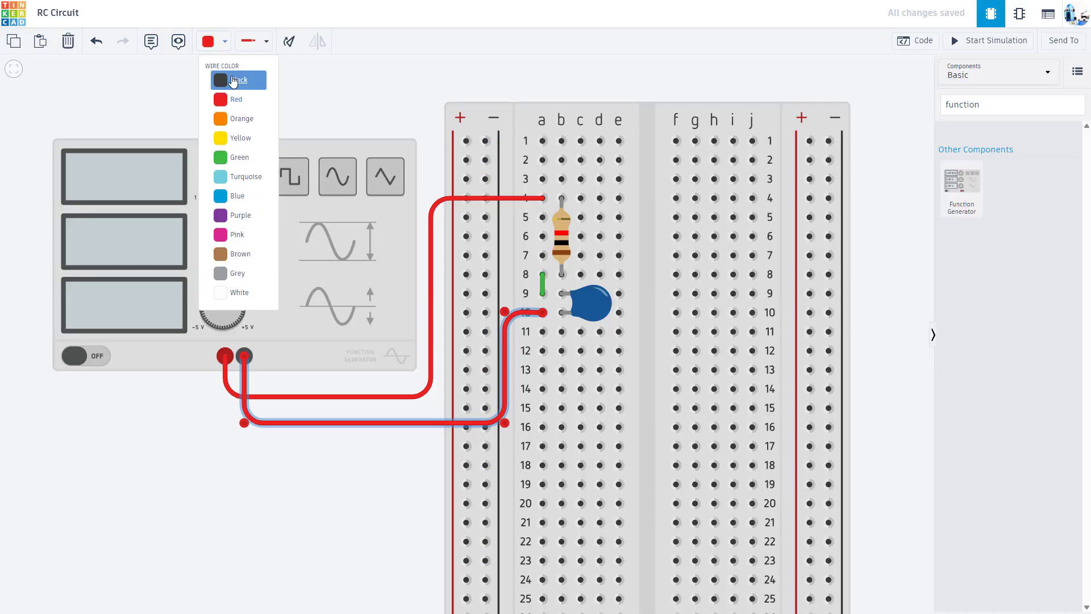
click(233, 81)
click(197, 475)
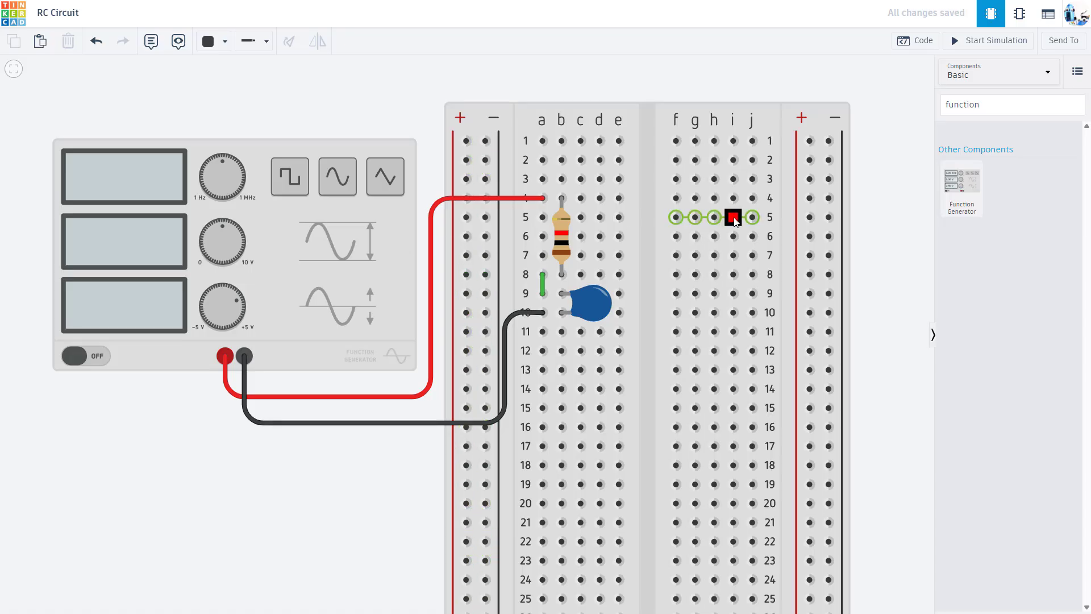
Search 'osc' and drop two Oscilloscopes right of the breadboard, the second below the first
click(988, 105)
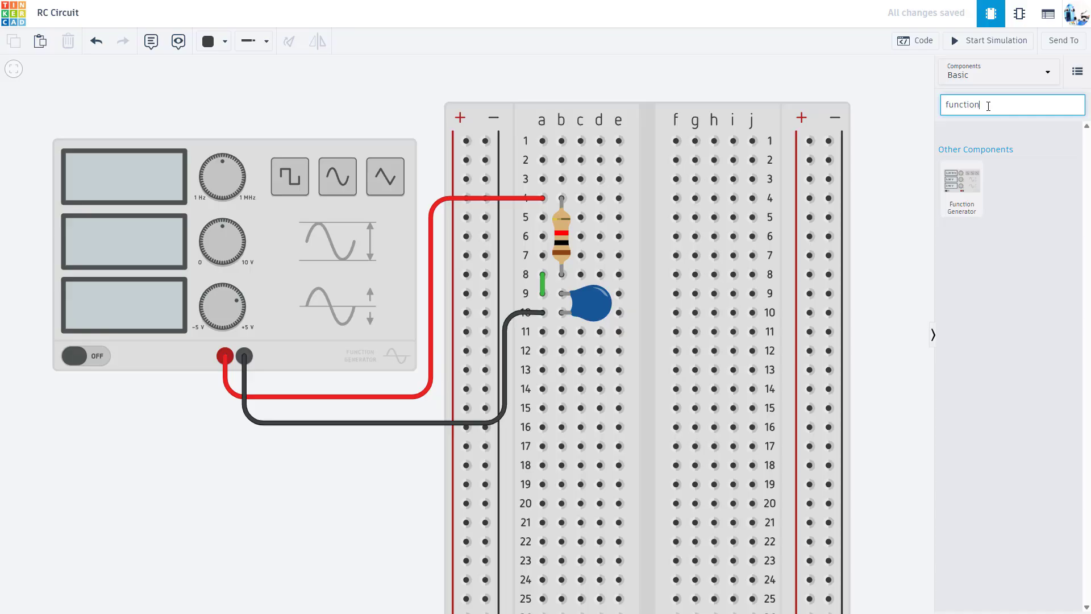
key(BackSpace)
key(BackSpace)
key(BackSpace)
key(BackSpace)
key(BackSpace)
key(BackSpace)
key(BackSpace)
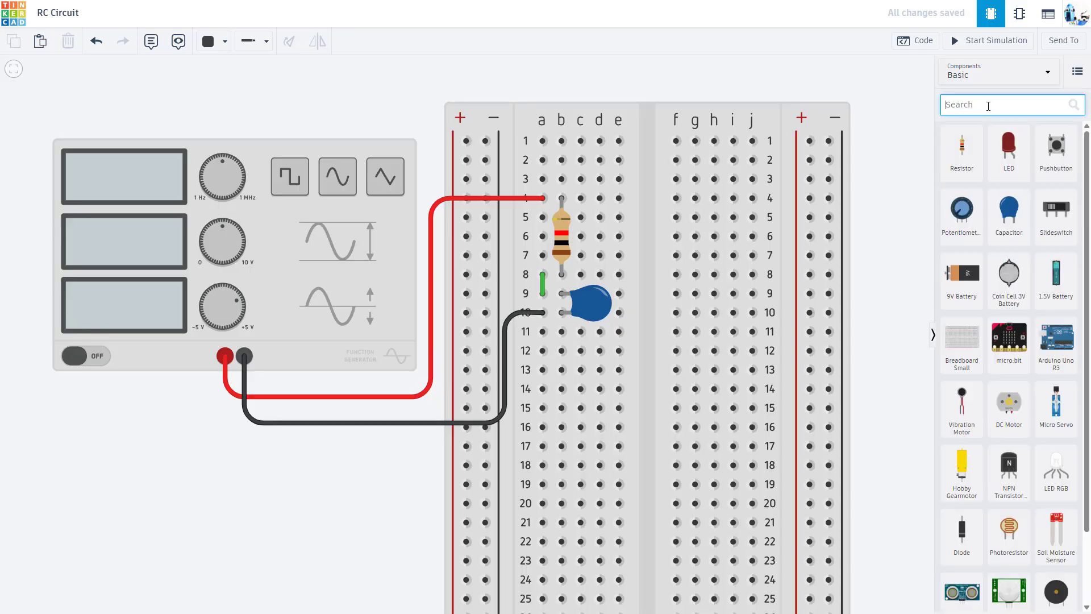
text(osci)
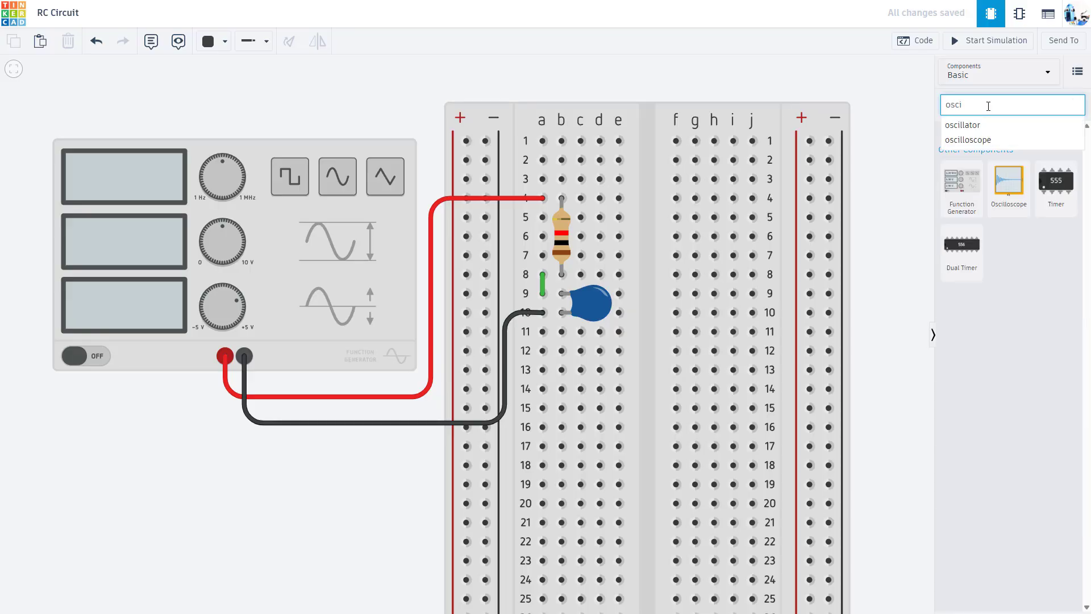
drag(1009, 182, 855, 326)
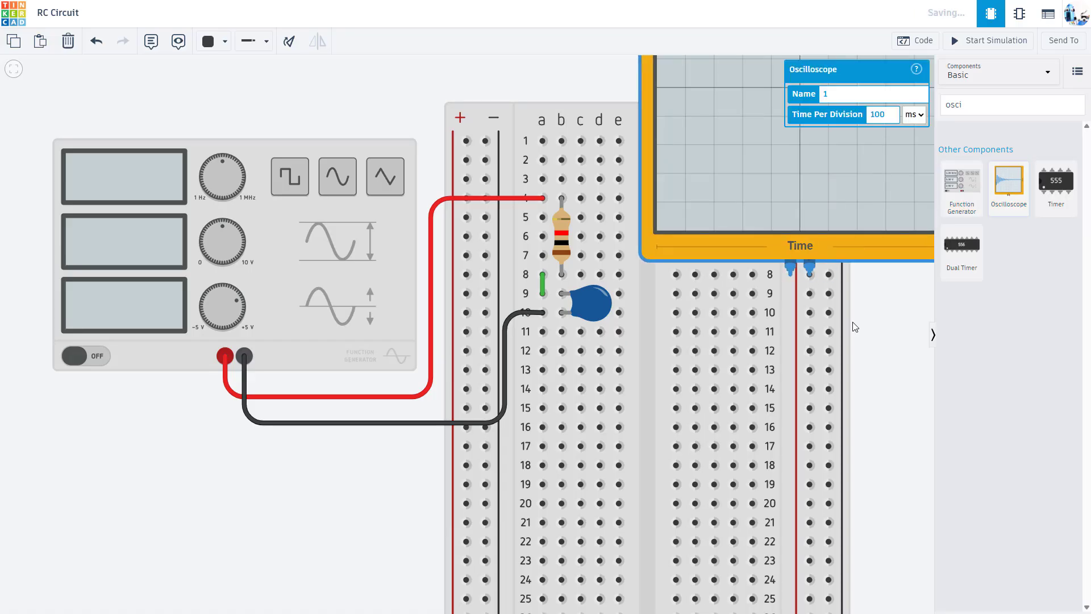
scroll(858, 329, down, 6)
click(665, 322)
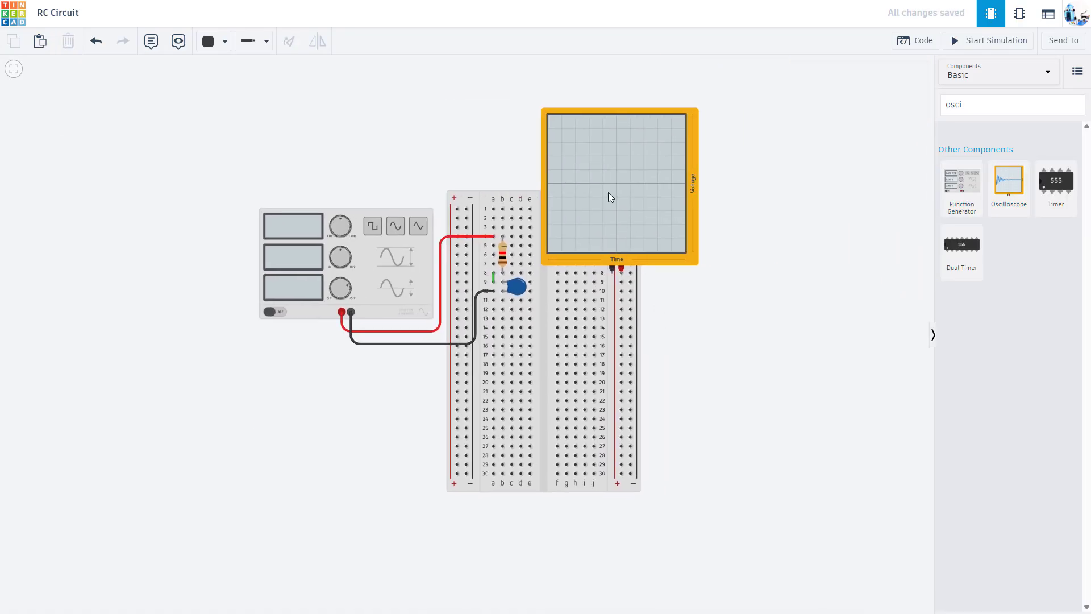
drag(609, 196, 718, 183)
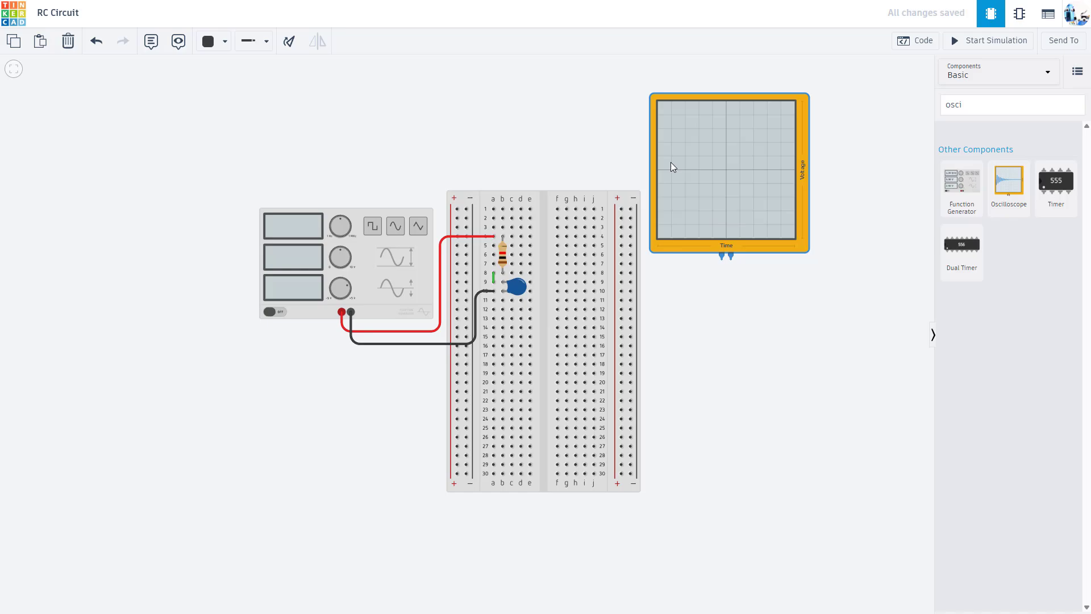
drag(1009, 183, 733, 456)
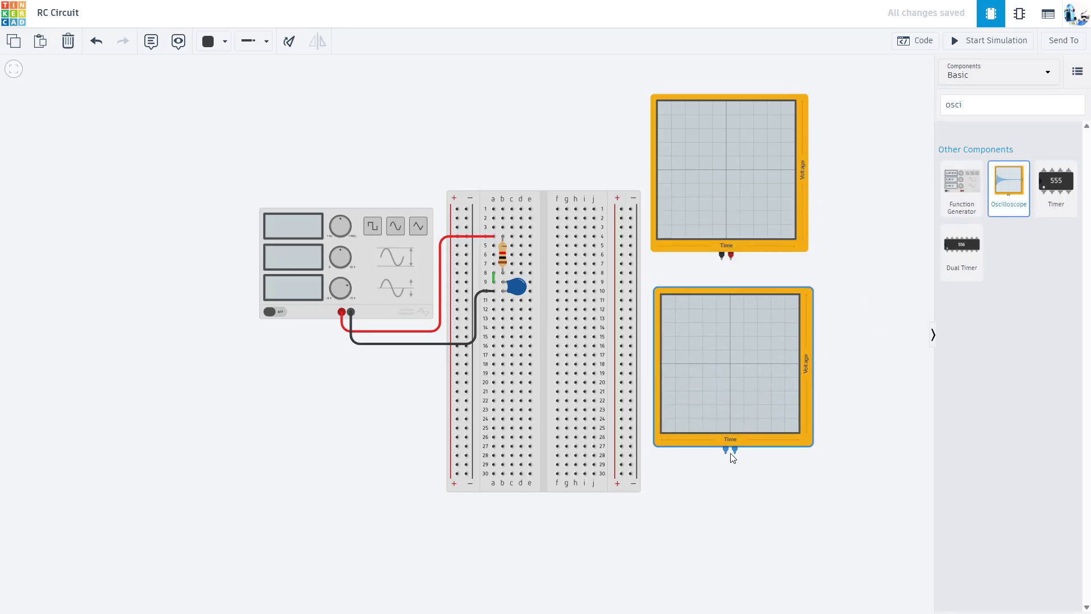
scroll(600, 335, up, 1)
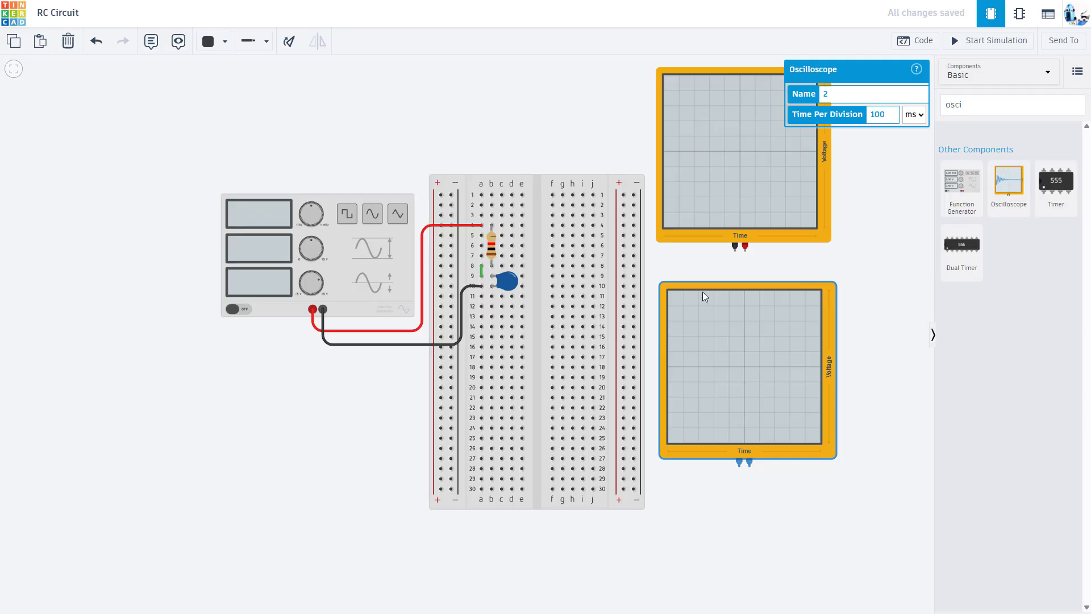
Wire the upper oscilloscope's negative terminal to the capacitor's lead
click(735, 250)
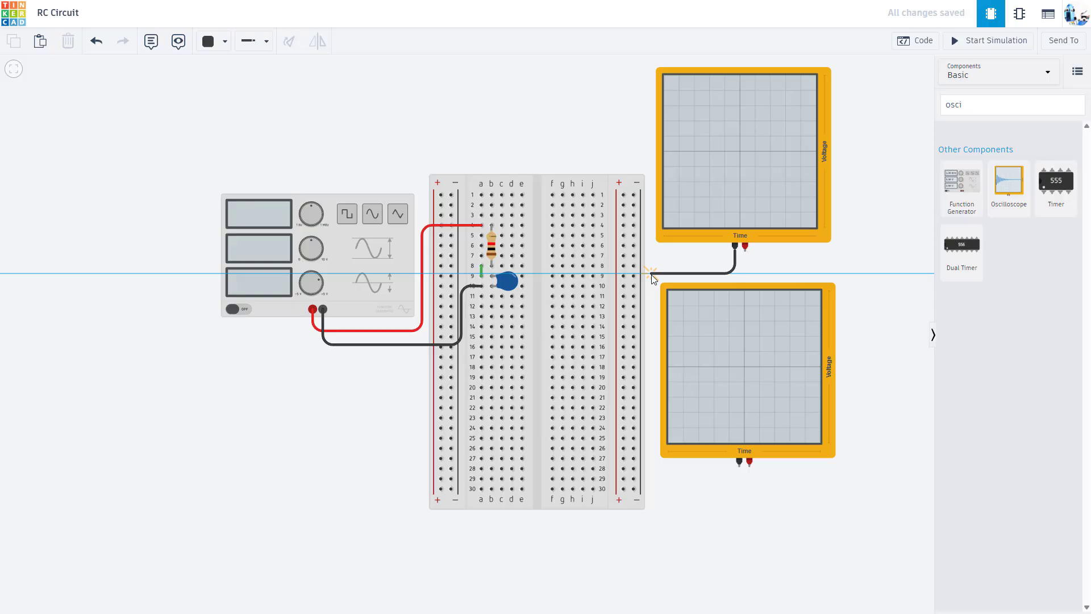
click(652, 274)
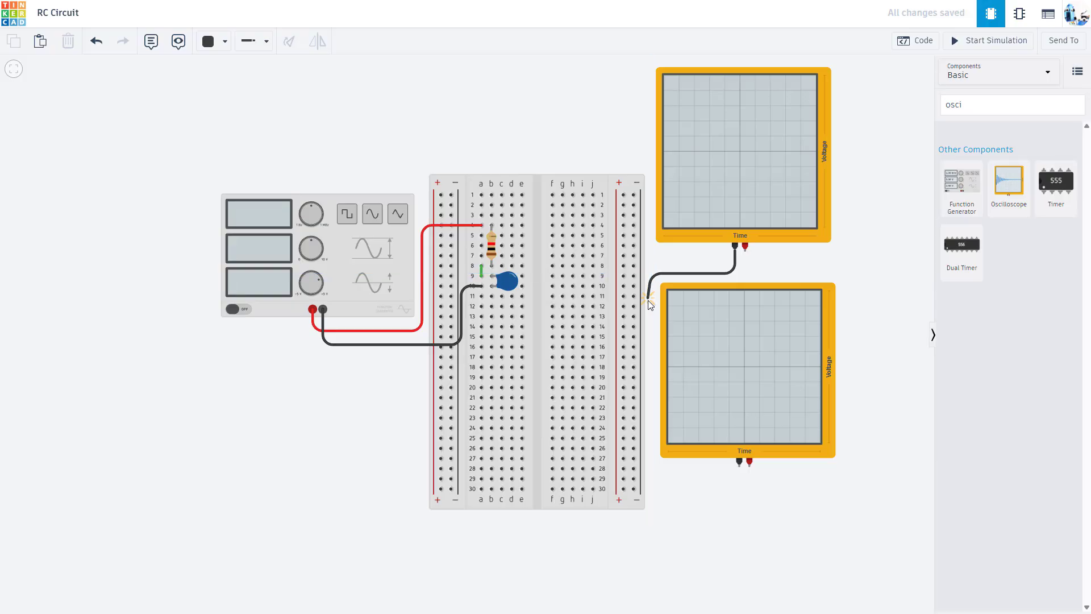
click(537, 306)
click(521, 286)
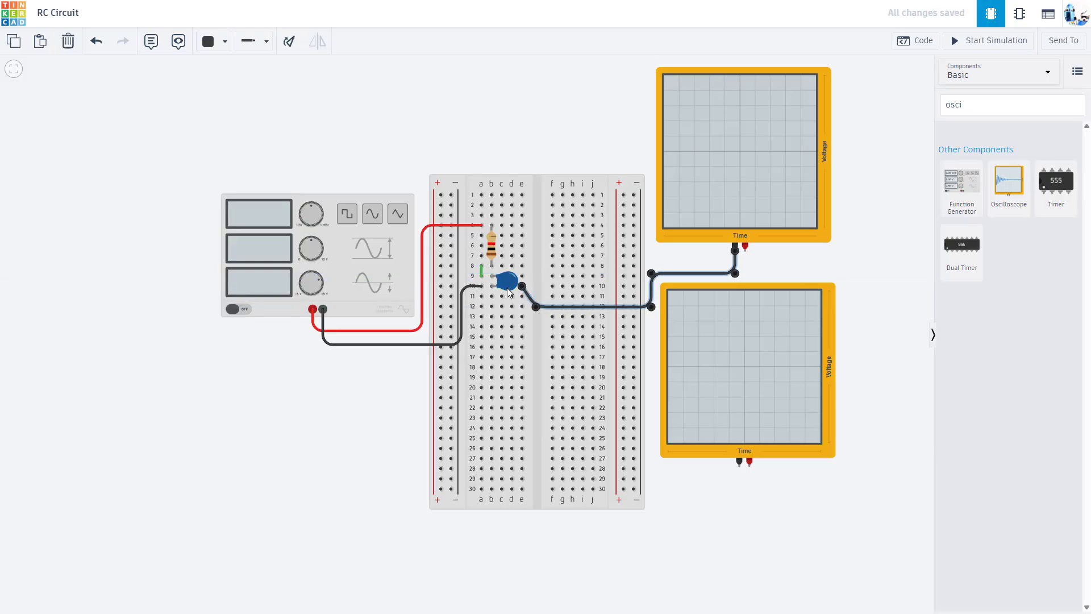
Wire the lower oscilloscope's negative terminal to the row-10 hole beside the capacitor
click(738, 462)
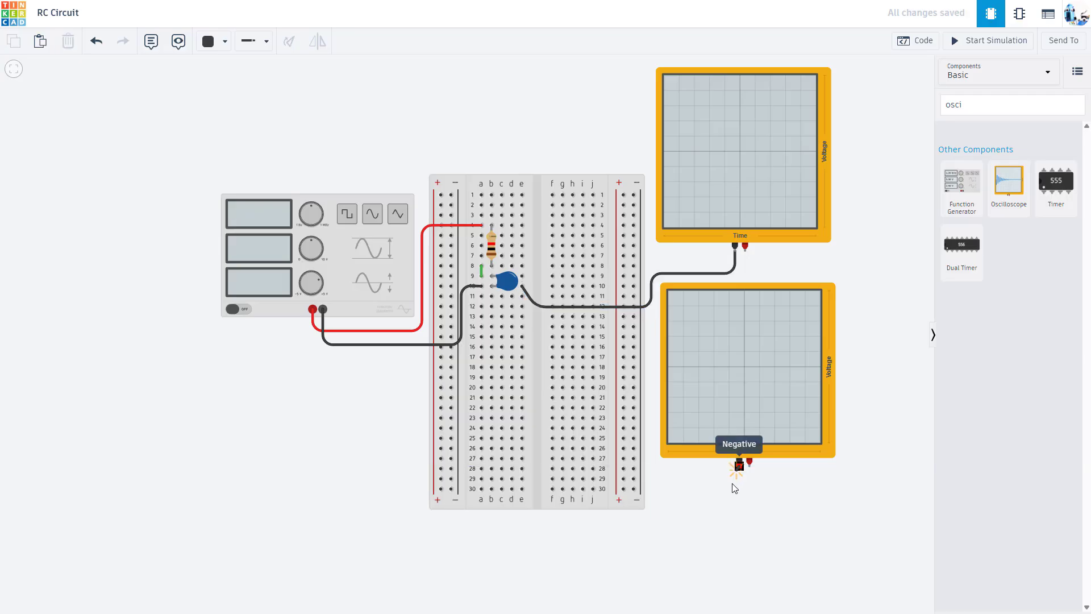
click(738, 493)
click(535, 501)
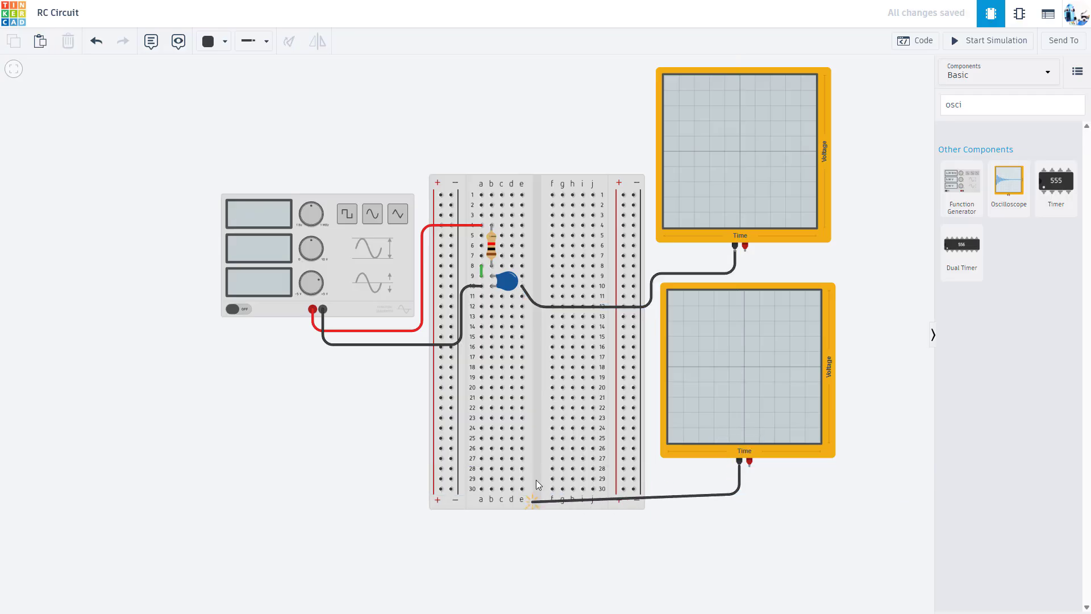
click(516, 293)
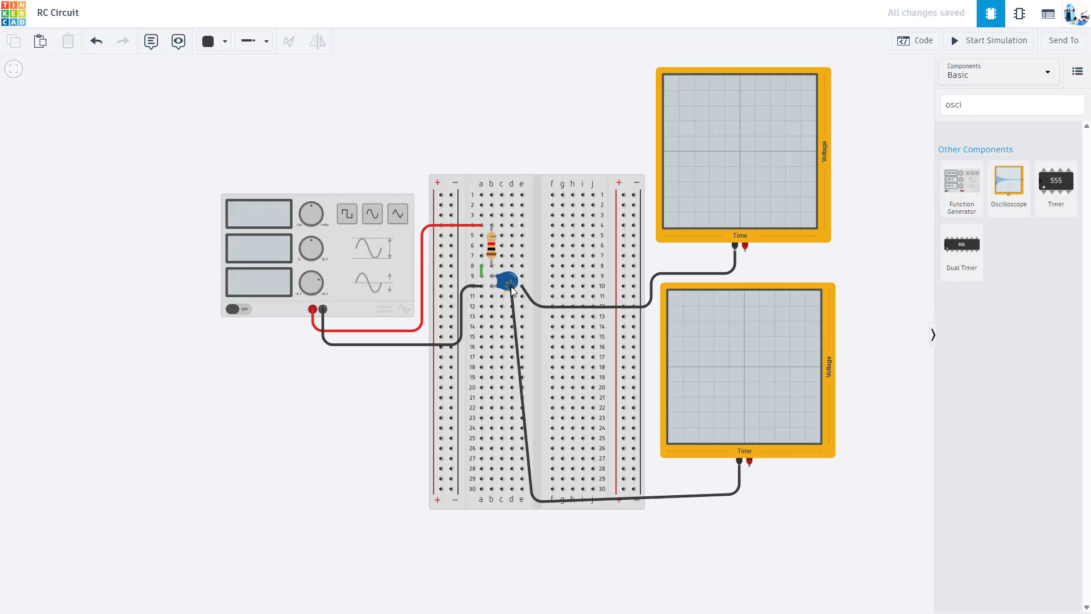
scroll(515, 293, up, 5)
scroll(513, 288, up, 3)
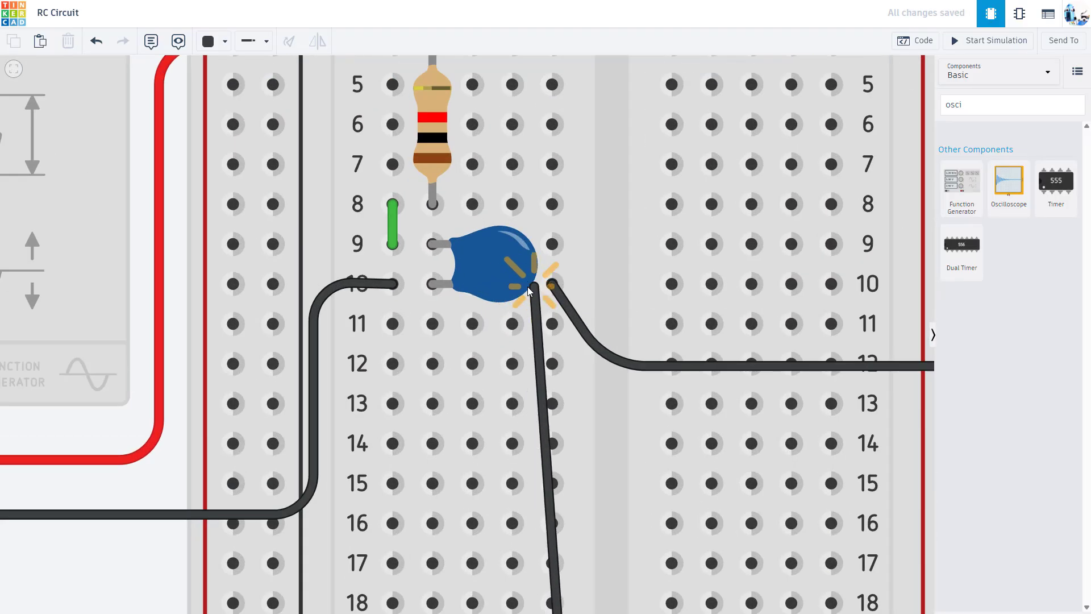
drag(507, 292, 396, 288)
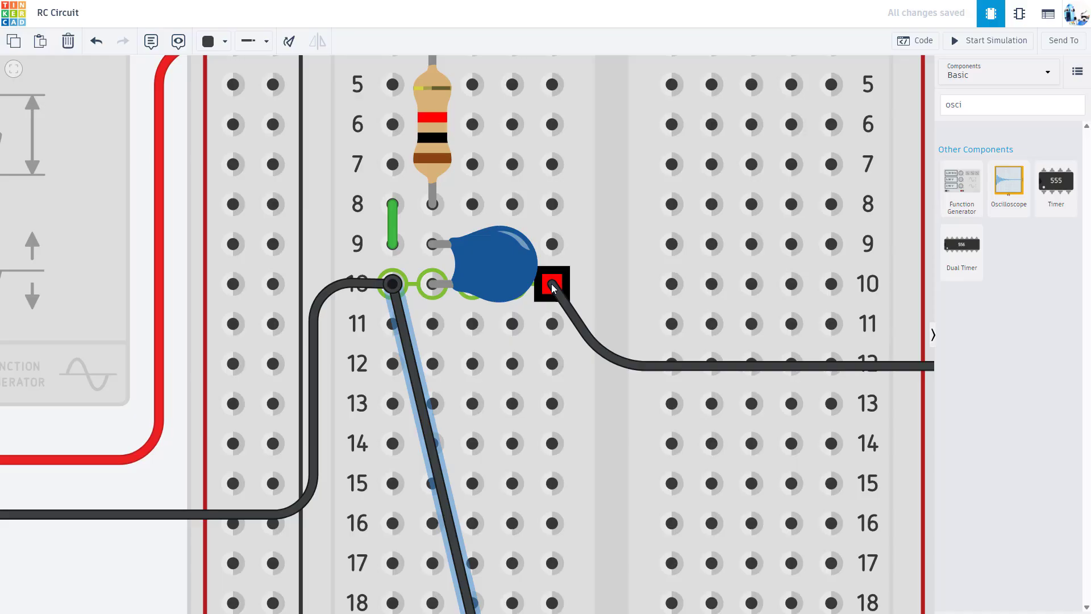
key(f)
click(794, 289)
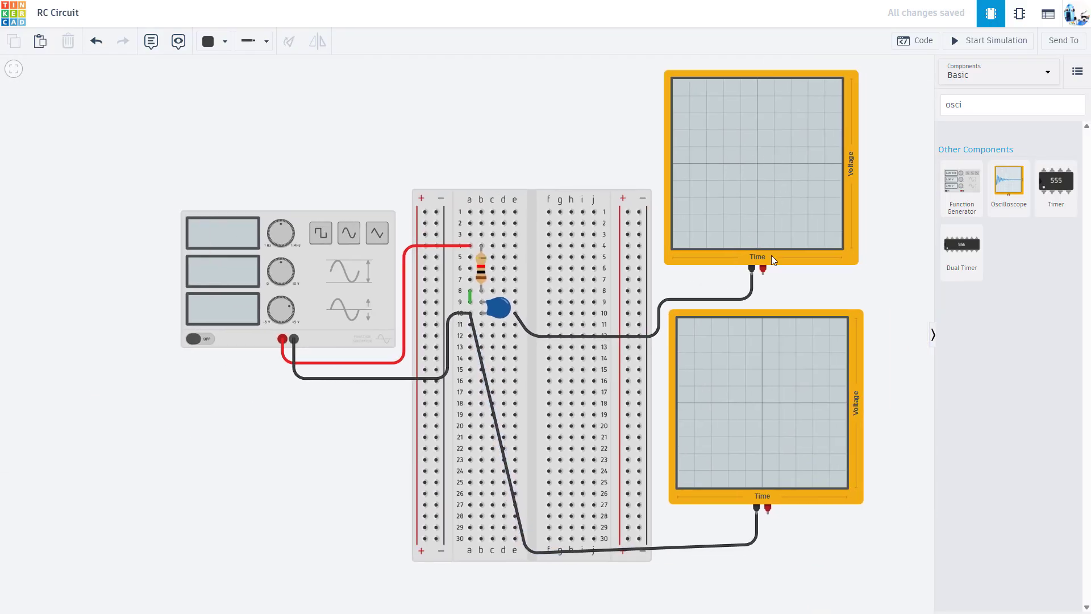
Run a red wire from the top oscilloscope's positive terminal to hole e4
click(764, 274)
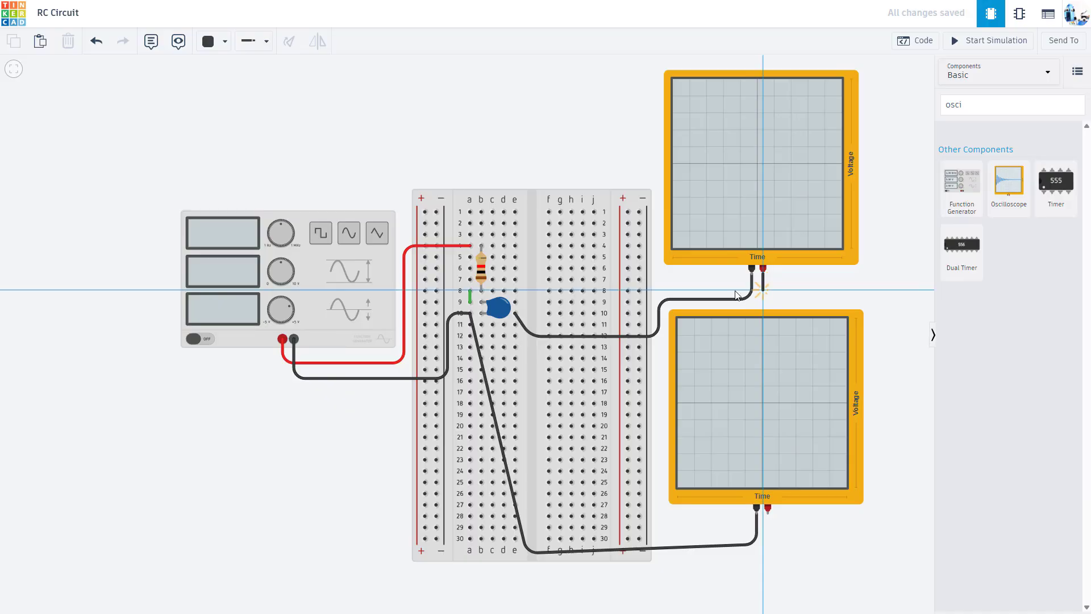
click(655, 291)
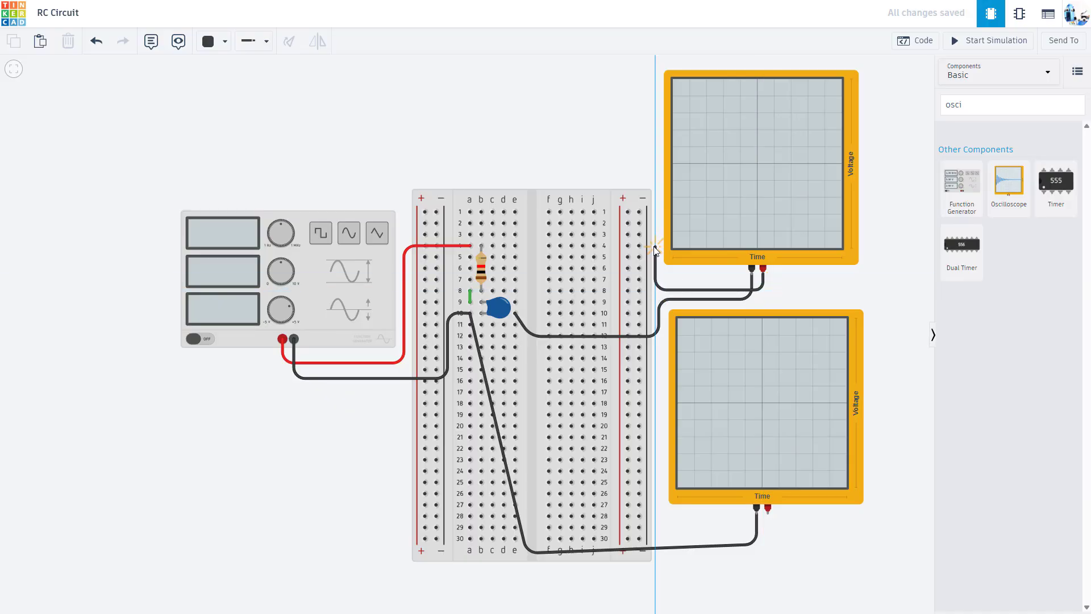
click(650, 247)
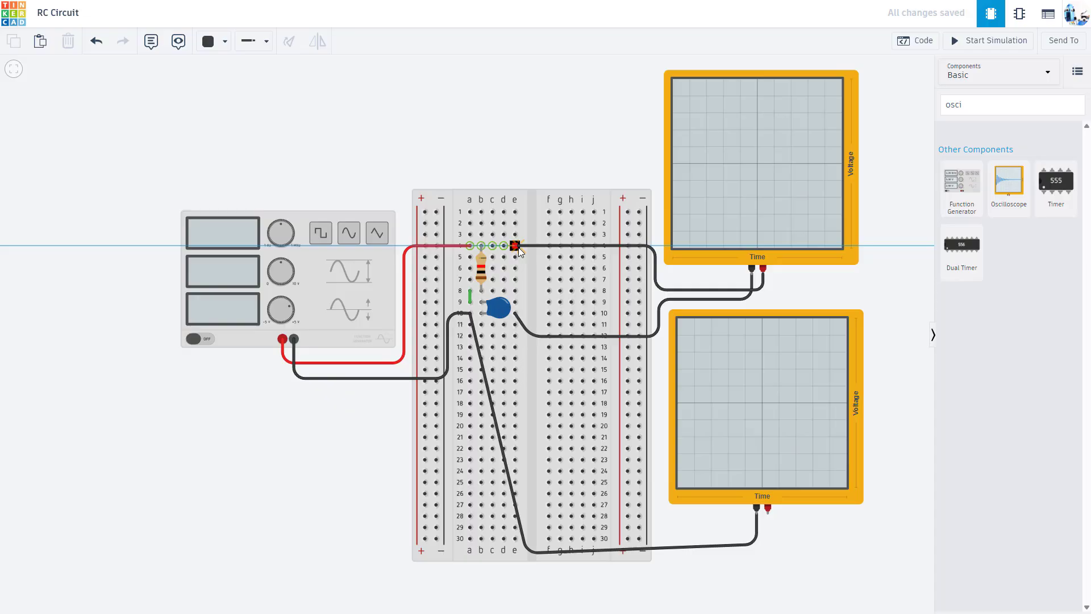
click(518, 247)
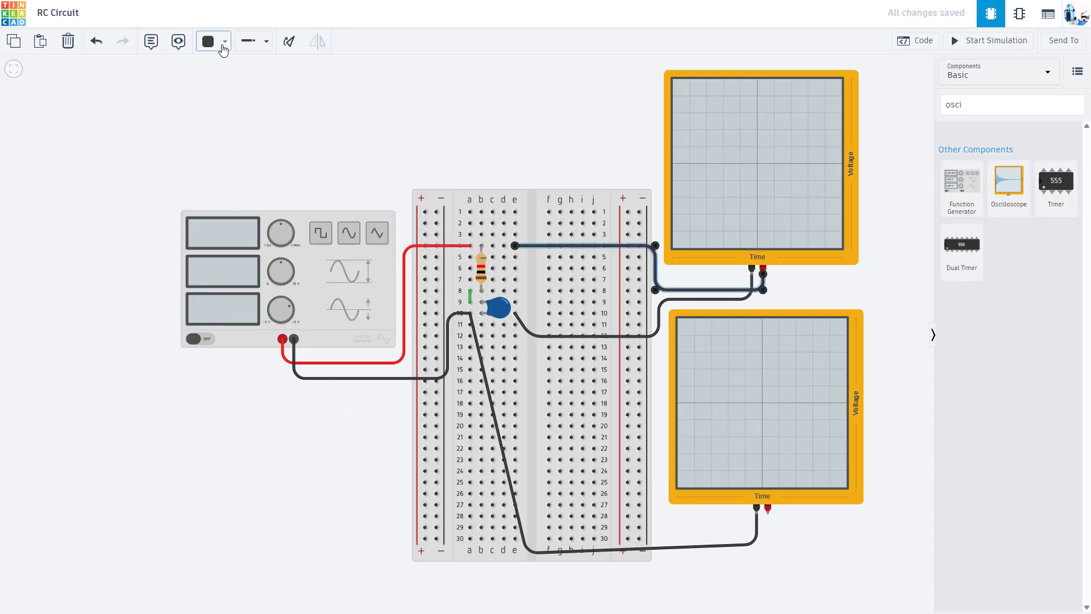
click(221, 42)
click(235, 98)
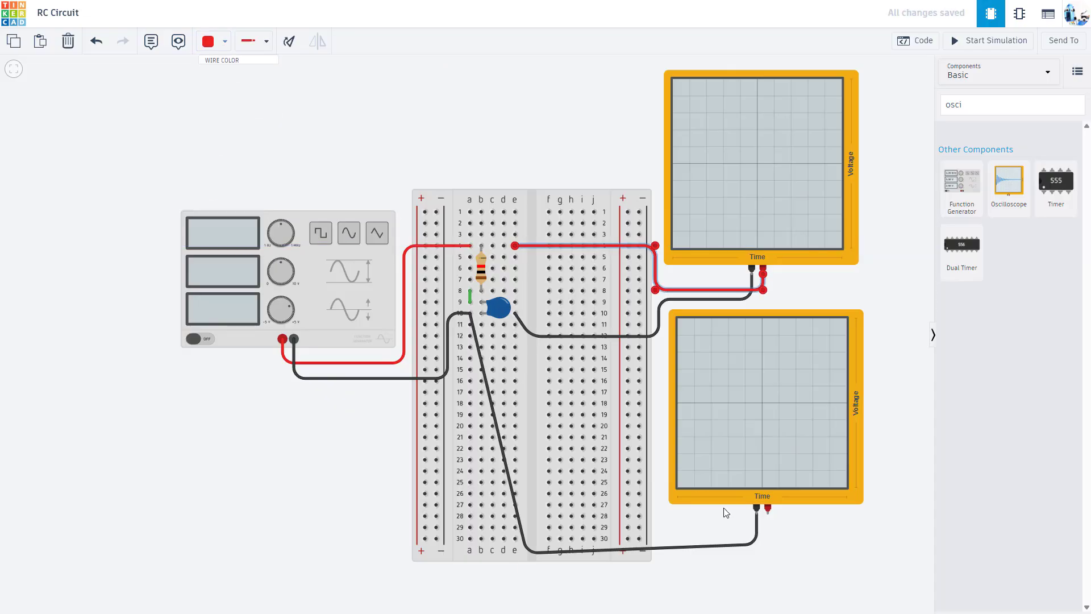
Run a red wire from the lower oscilloscope's positive terminal to hole e8
click(768, 507)
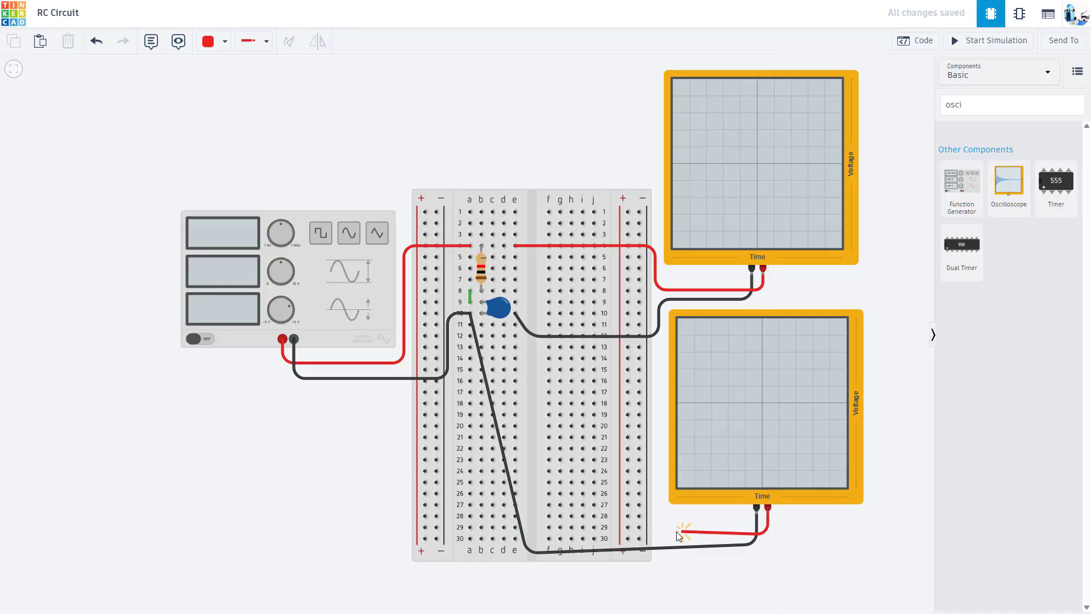
click(653, 535)
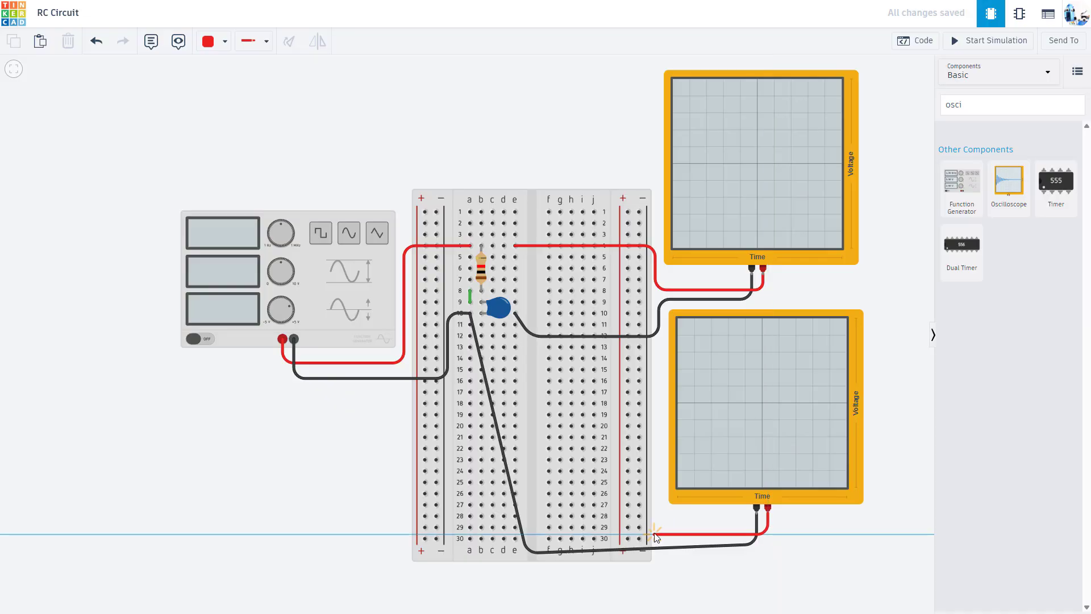
click(647, 294)
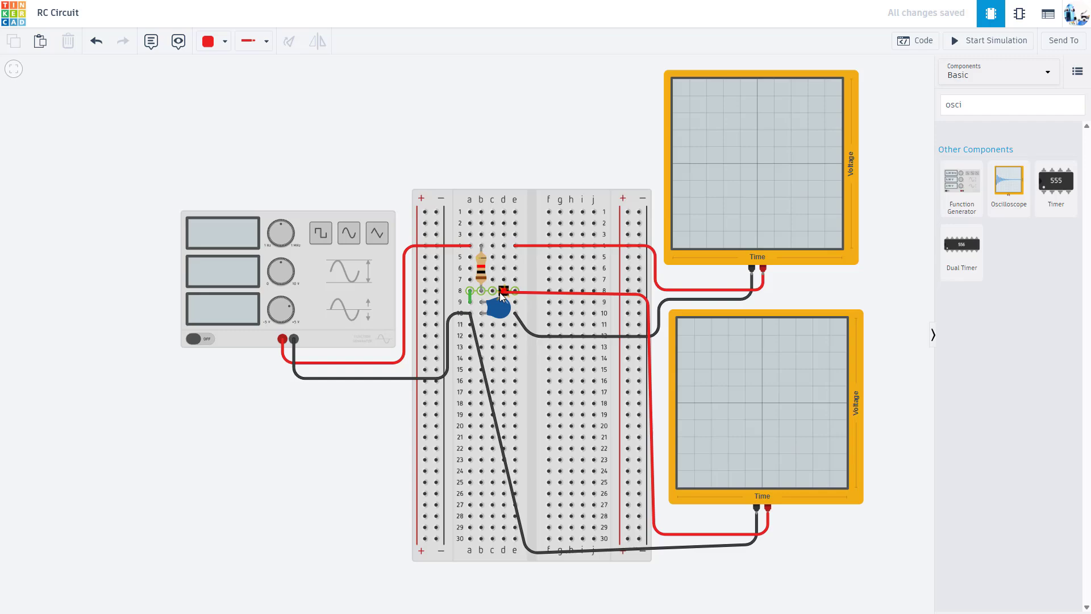
scroll(482, 295, up, 5)
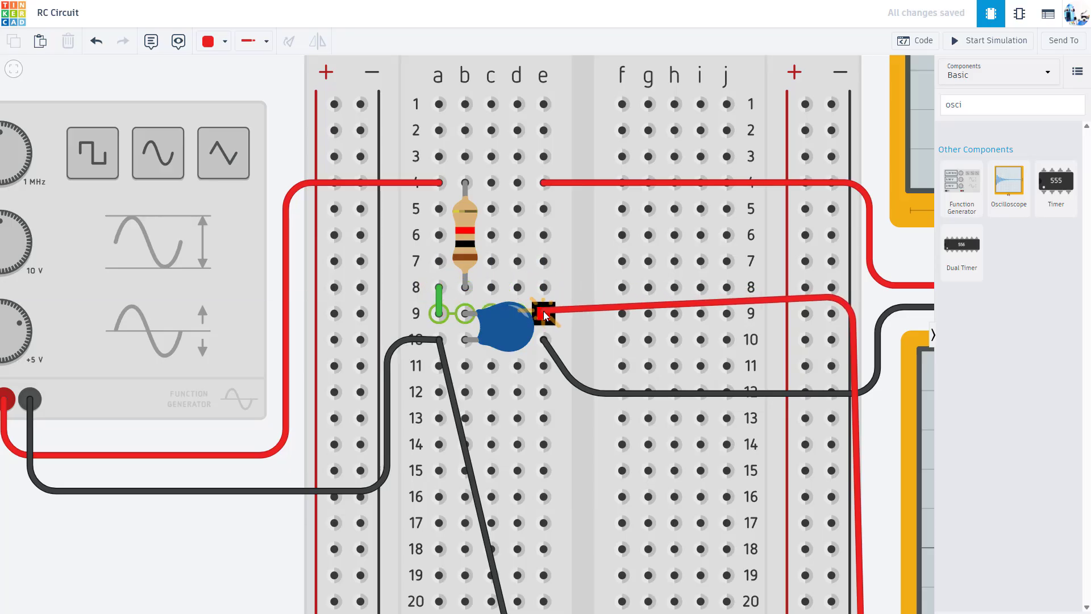
click(543, 287)
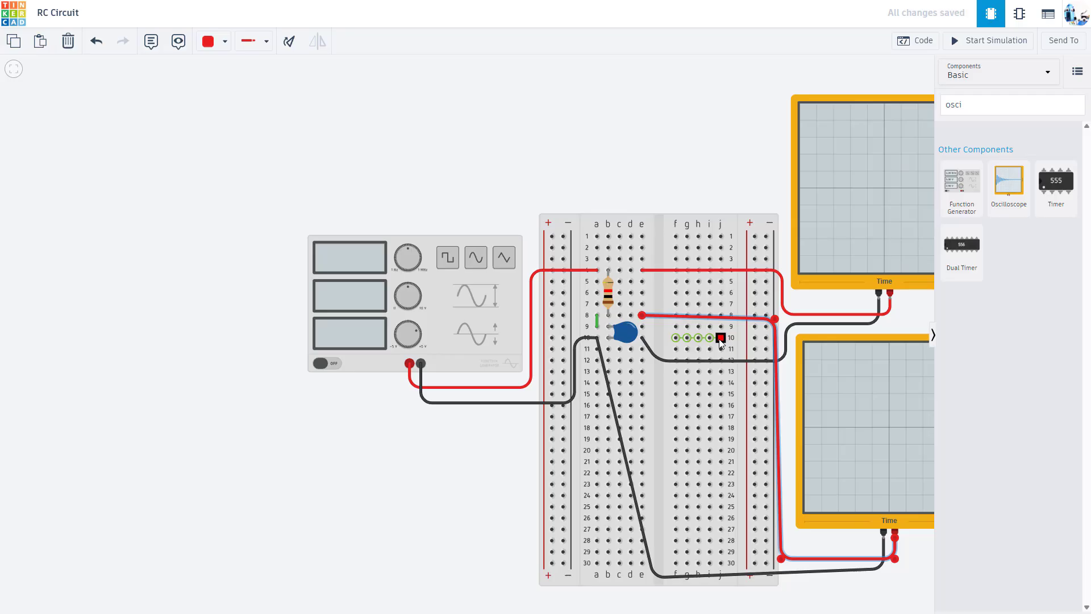
click(732, 193)
scroll(628, 195, down, 2)
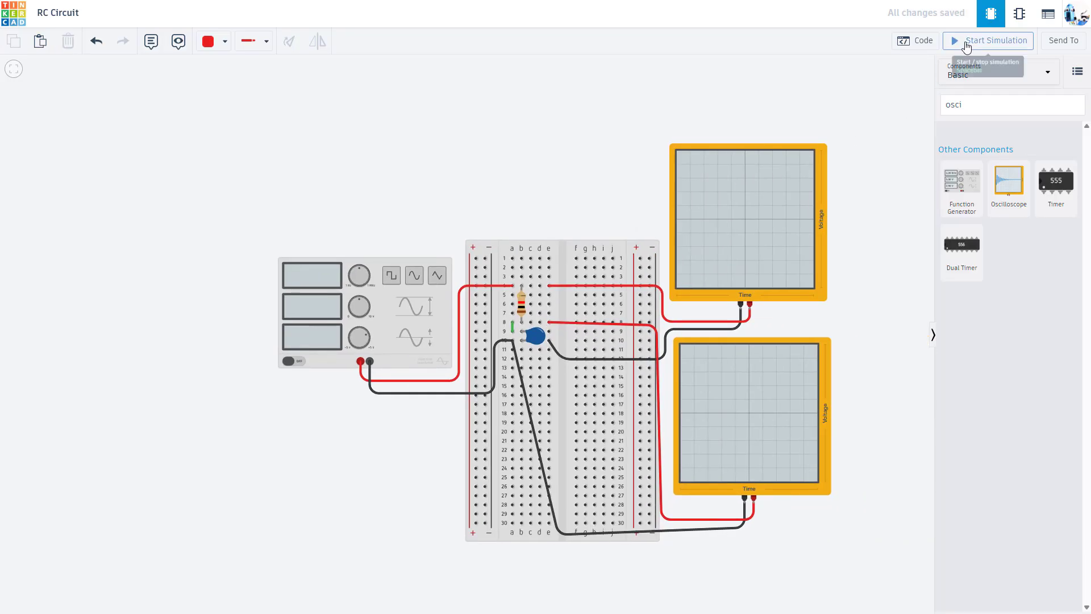
Start the simulation and inspect the generator's 1.00 kHz, 5.00 V square-wave settings
click(966, 43)
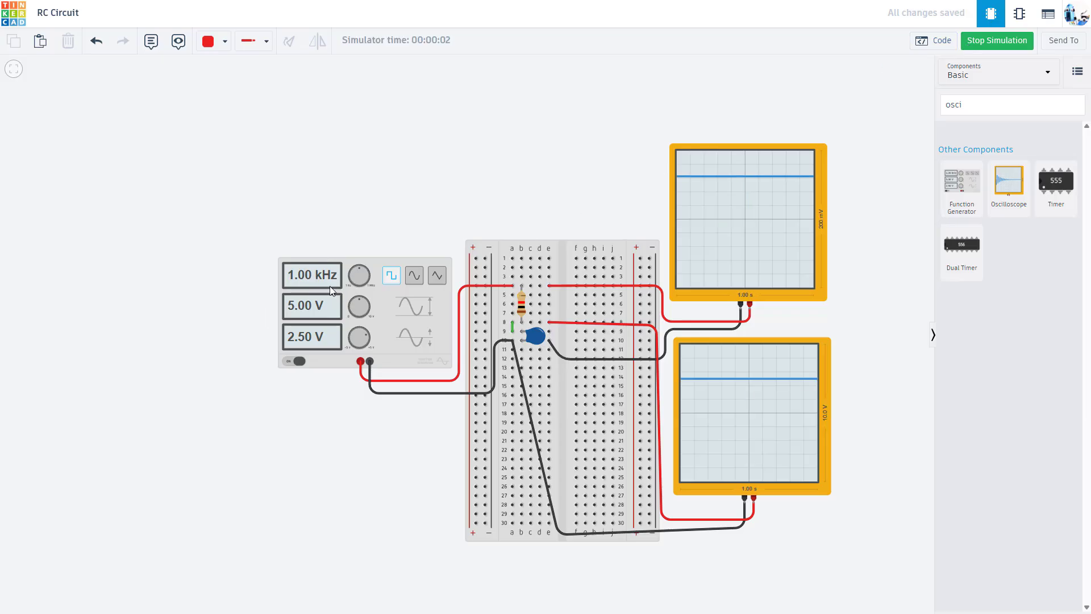
scroll(325, 291, up, 4)
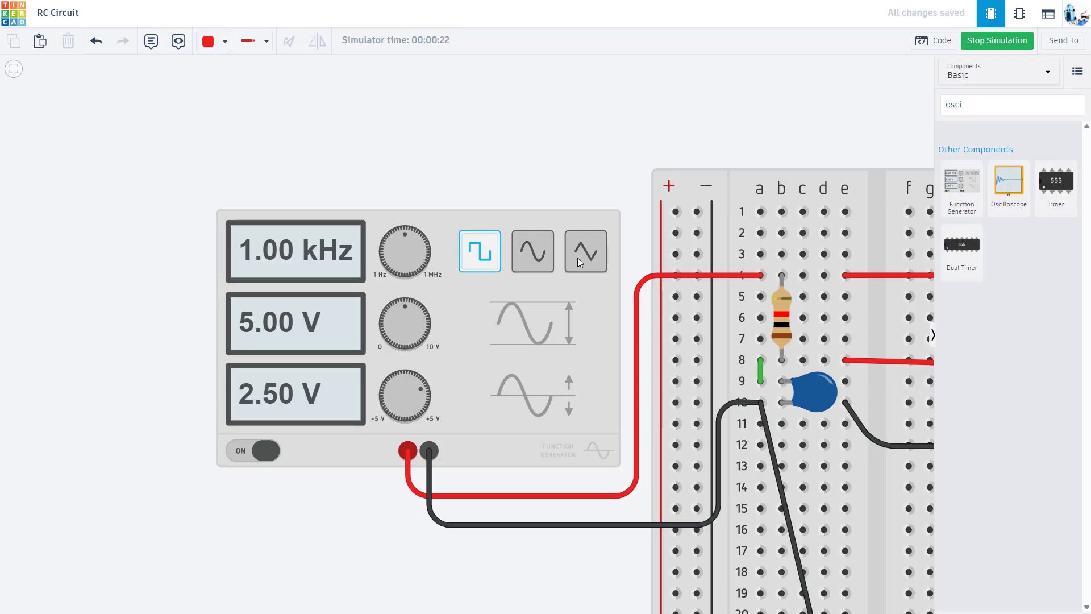
scroll(582, 190, down, 5)
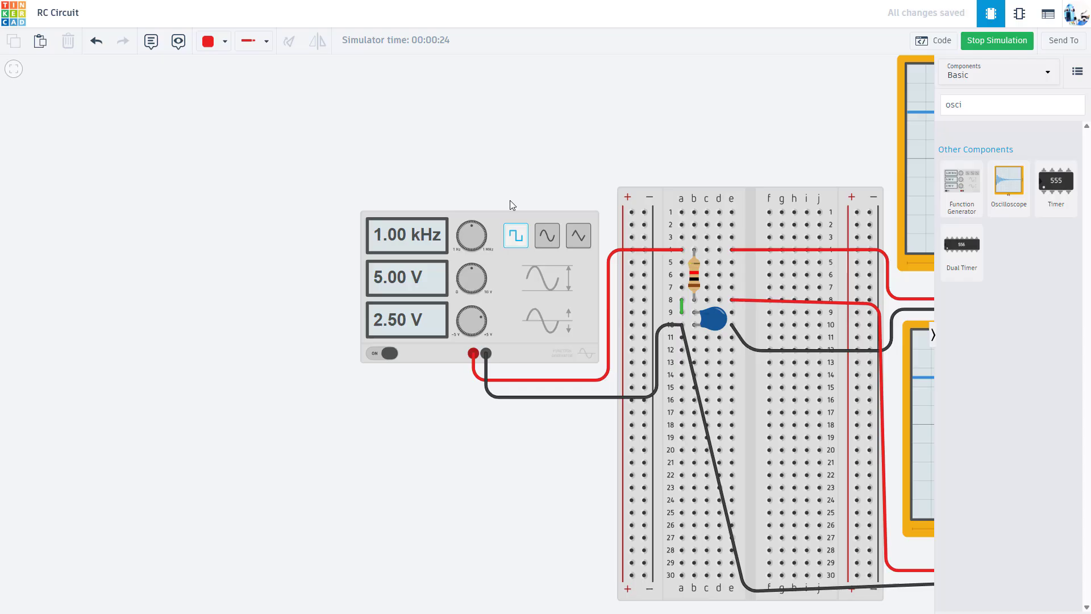
Change the top oscilloscope's Time Per Division to 500 µs
scroll(437, 193, down, 3)
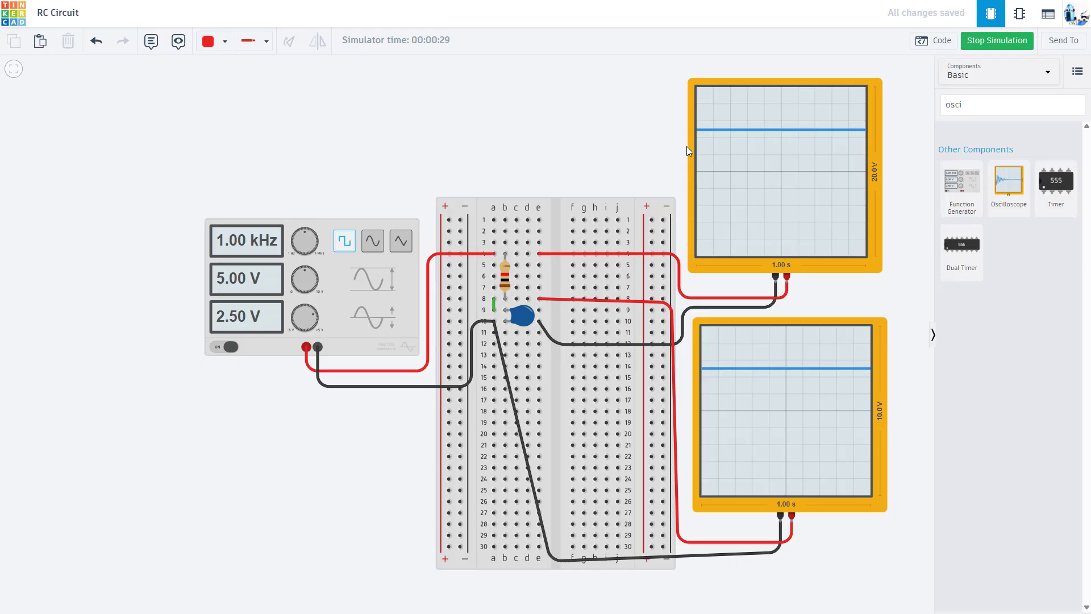
click(777, 265)
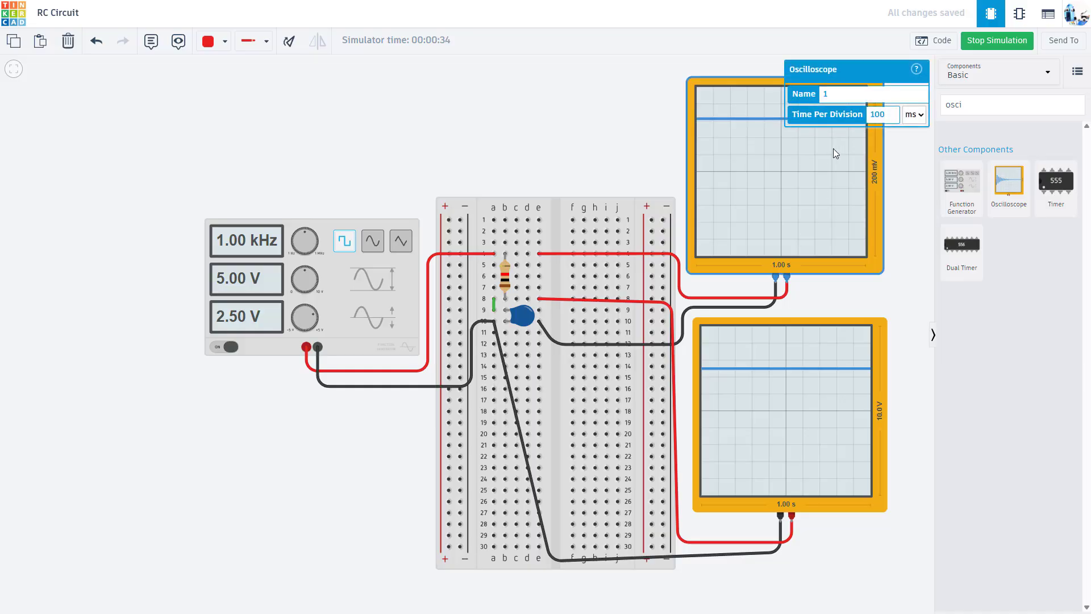
click(734, 148)
key(Return)
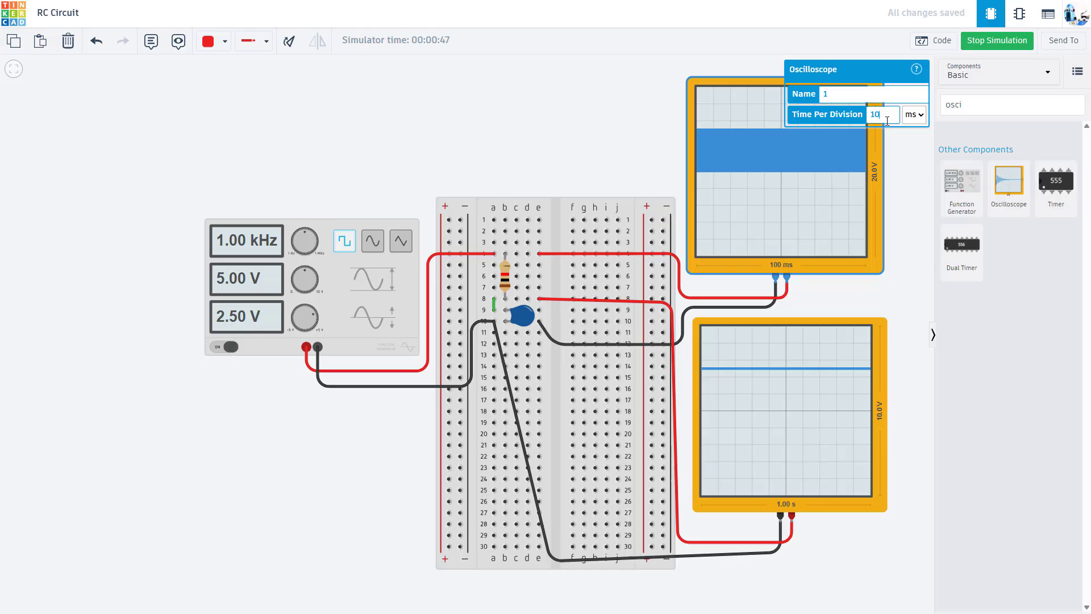
key(BackSpace)
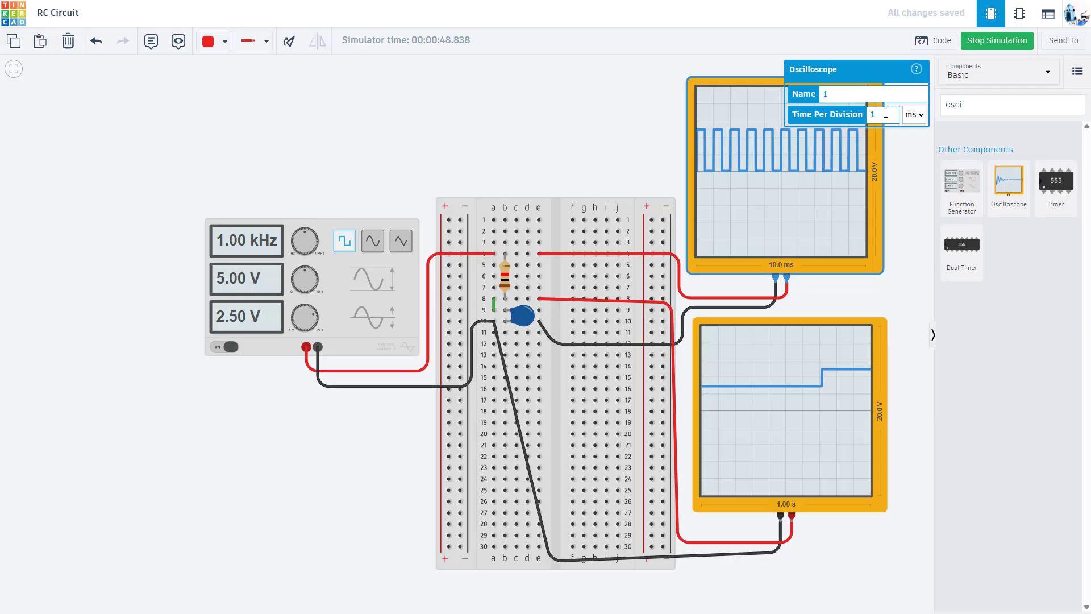
key(BackSpace)
text(.5)
click(916, 115)
click(925, 169)
click(832, 117)
text(500)
click(611, 156)
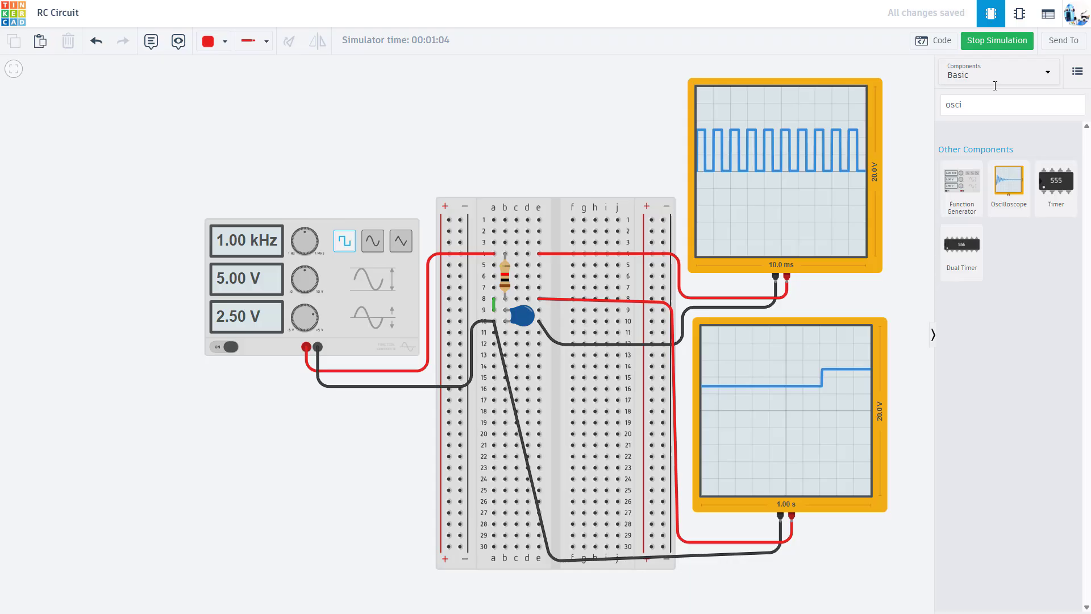
Restart the simulation with the new timebase and reselect the top oscilloscope
click(996, 41)
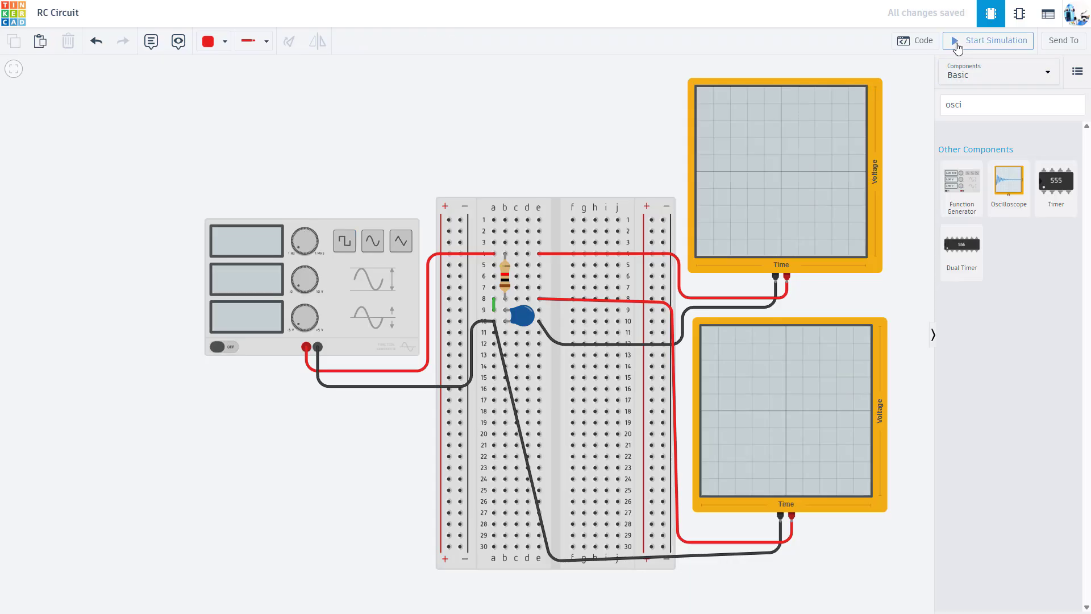
click(986, 40)
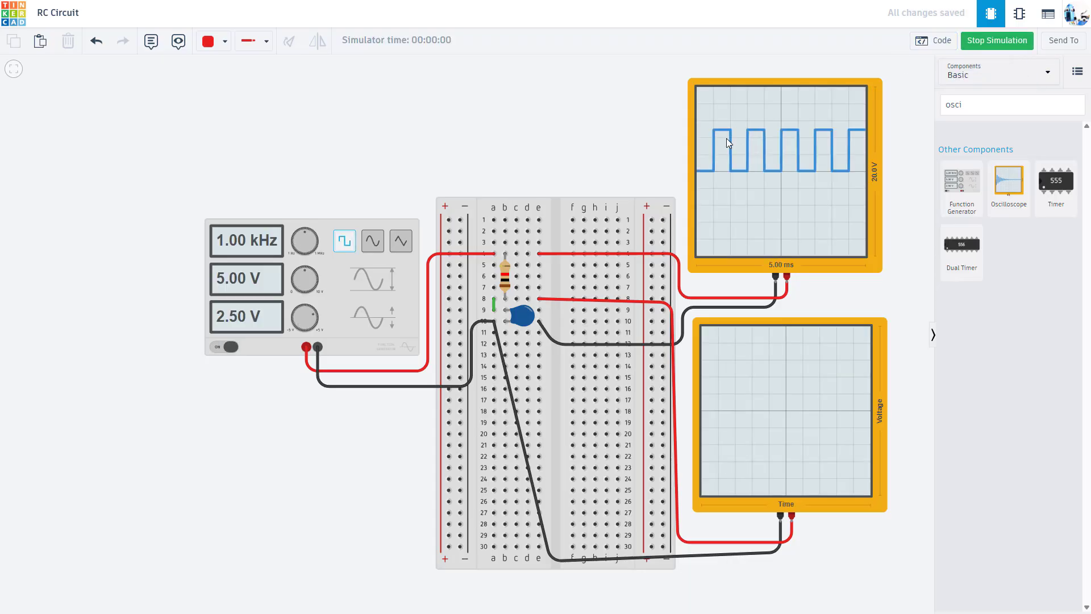
click(768, 238)
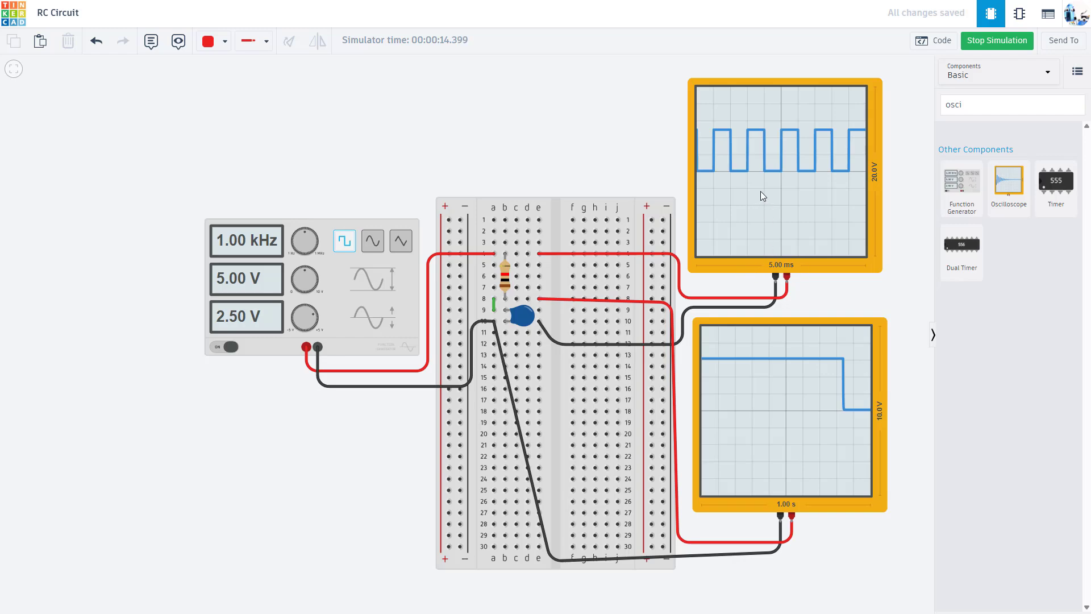
Change the lower oscilloscope's Time Per Division from 100 ms to 500 µs
click(776, 415)
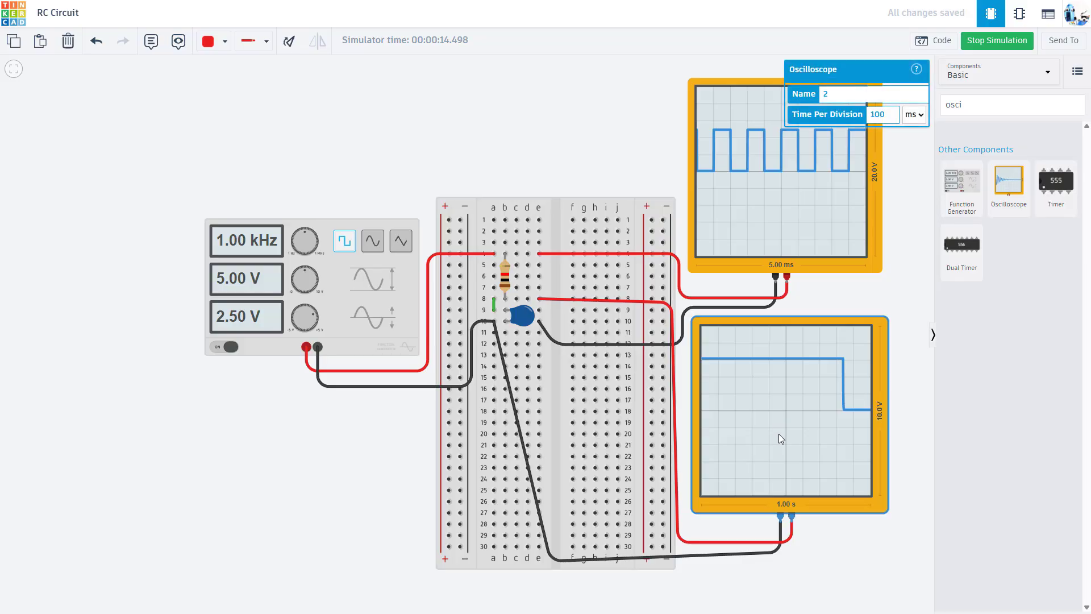
drag(847, 307, 772, 299)
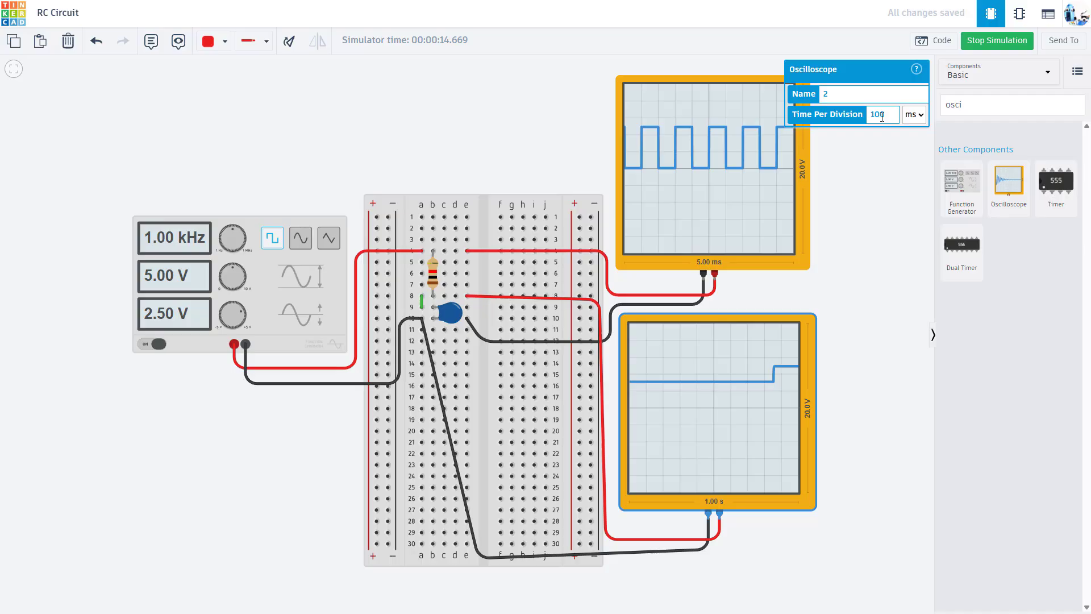
drag(882, 116, 868, 116)
text(500)
click(920, 115)
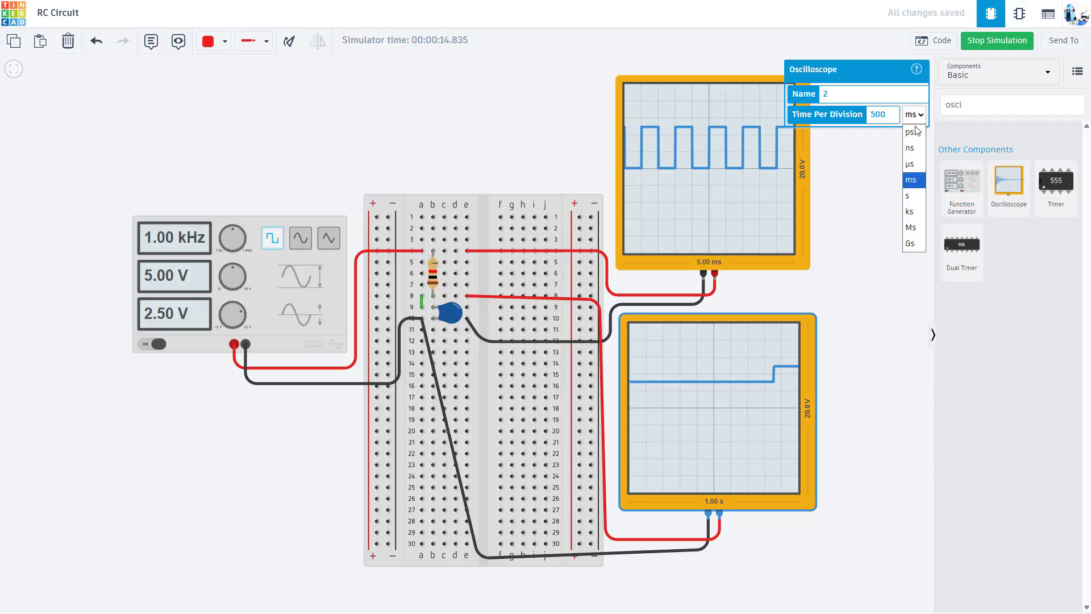
click(910, 180)
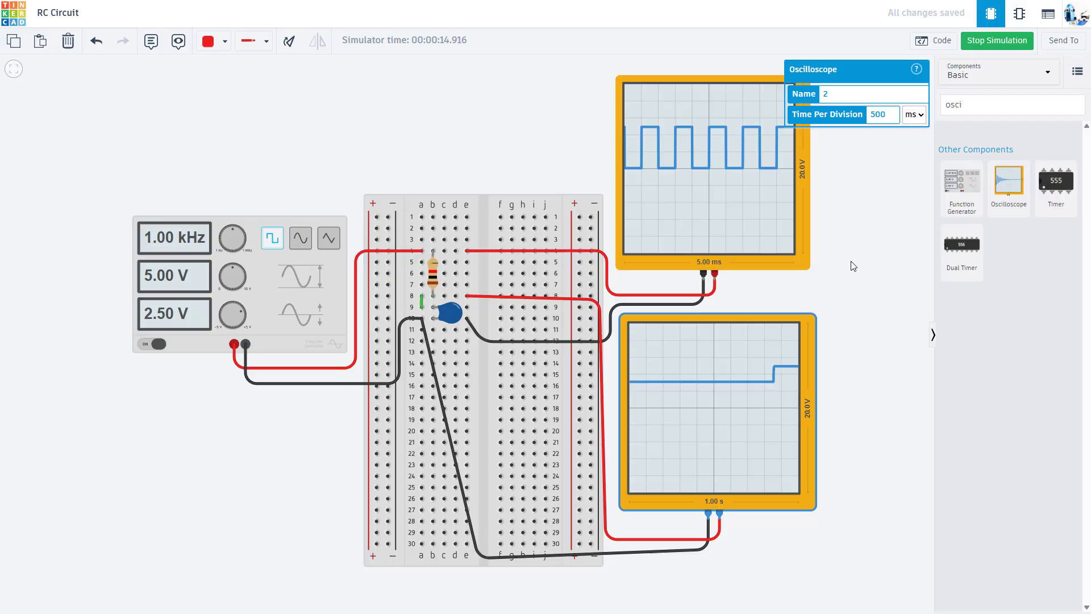
key(Up)
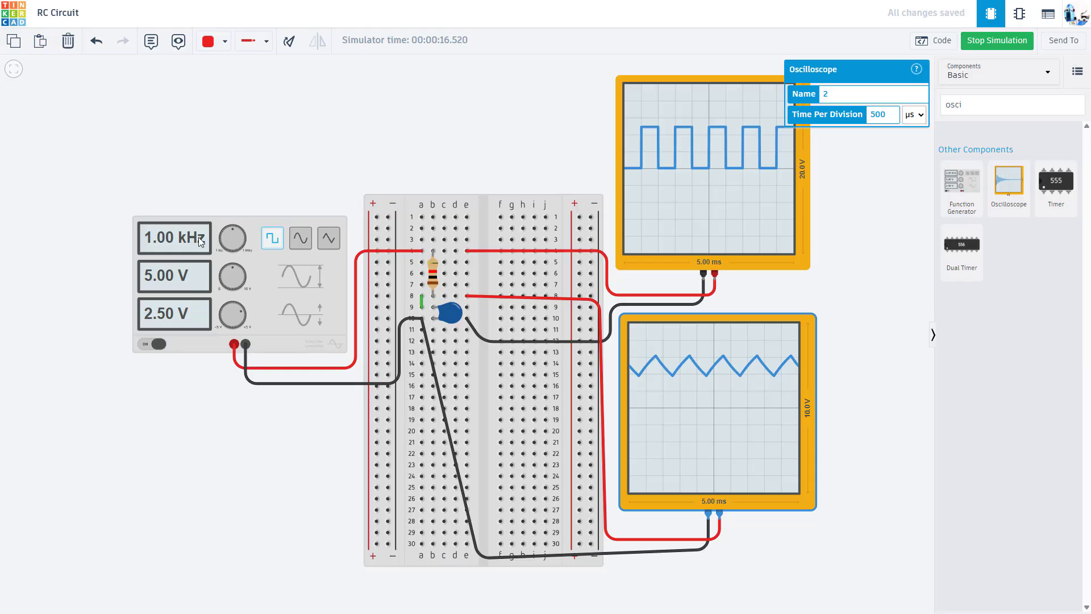
Nudge the generator frequency and set the upper oscilloscope to 1 ms per division
drag(234, 236, 231, 237)
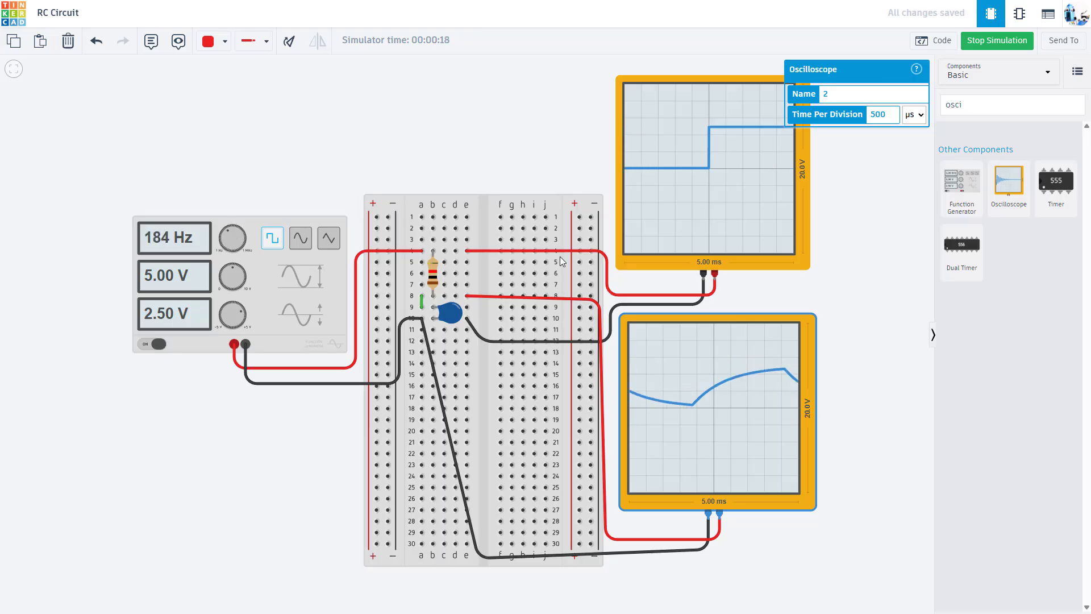
click(707, 260)
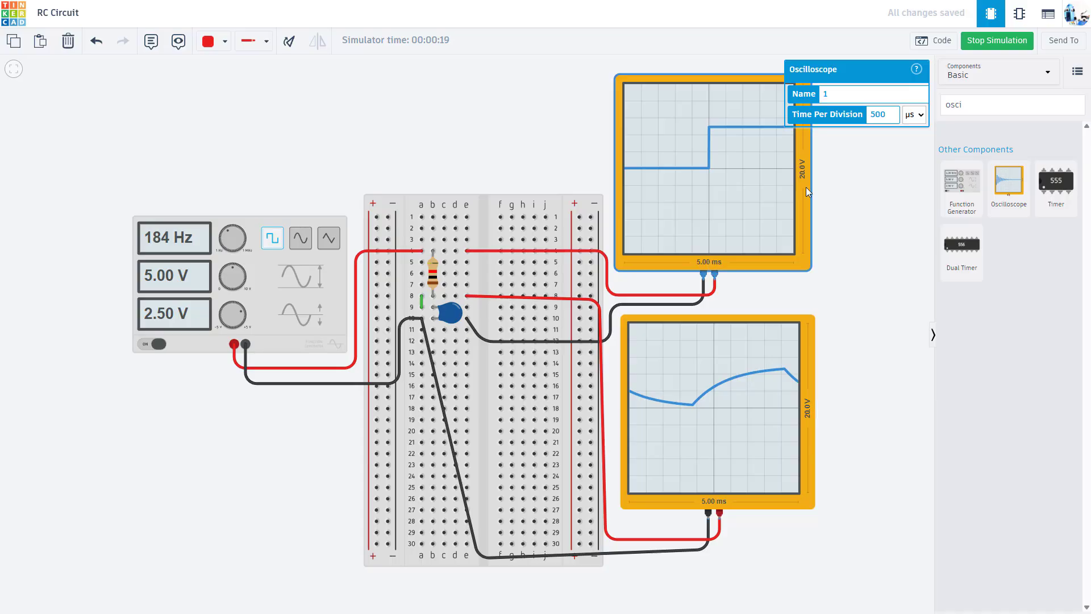
click(907, 115)
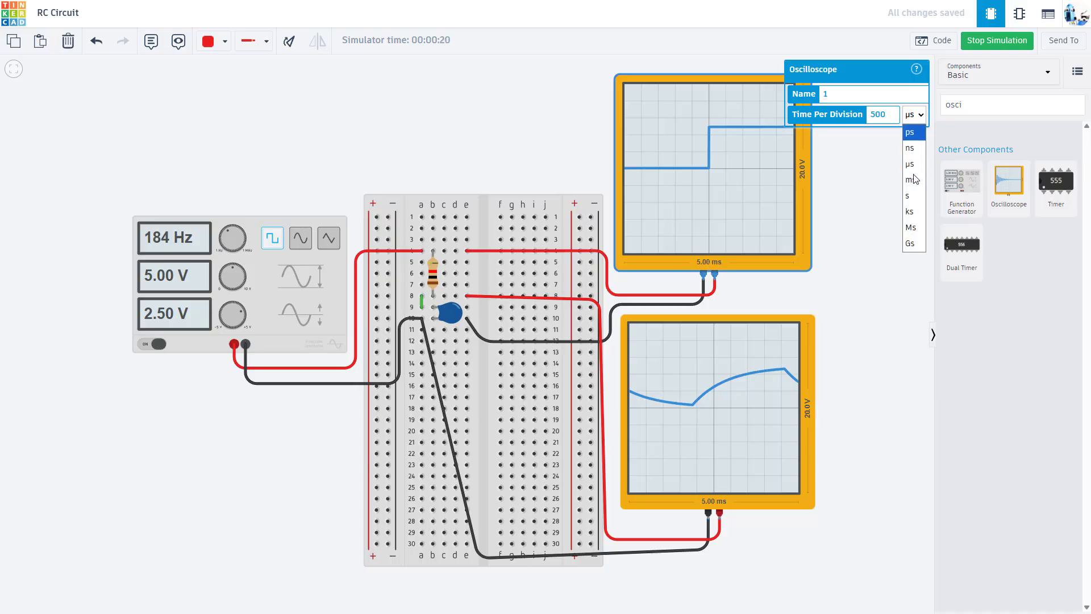
click(910, 180)
drag(888, 115, 860, 116)
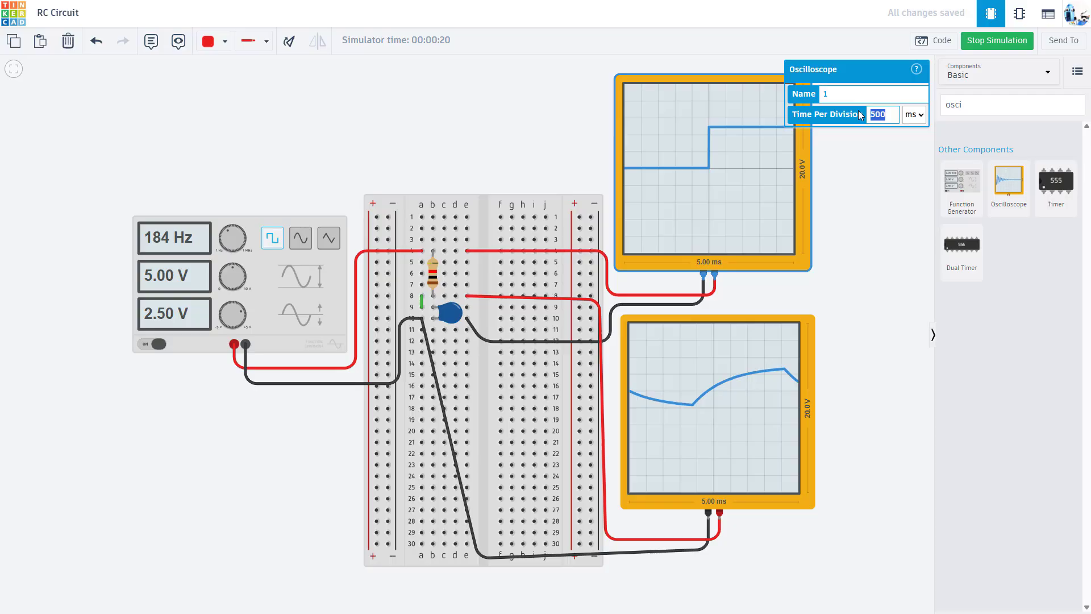
text(1)
Set the lower oscilloscope to 1 ms per division and drop the generator to 120 Hz
click(748, 339)
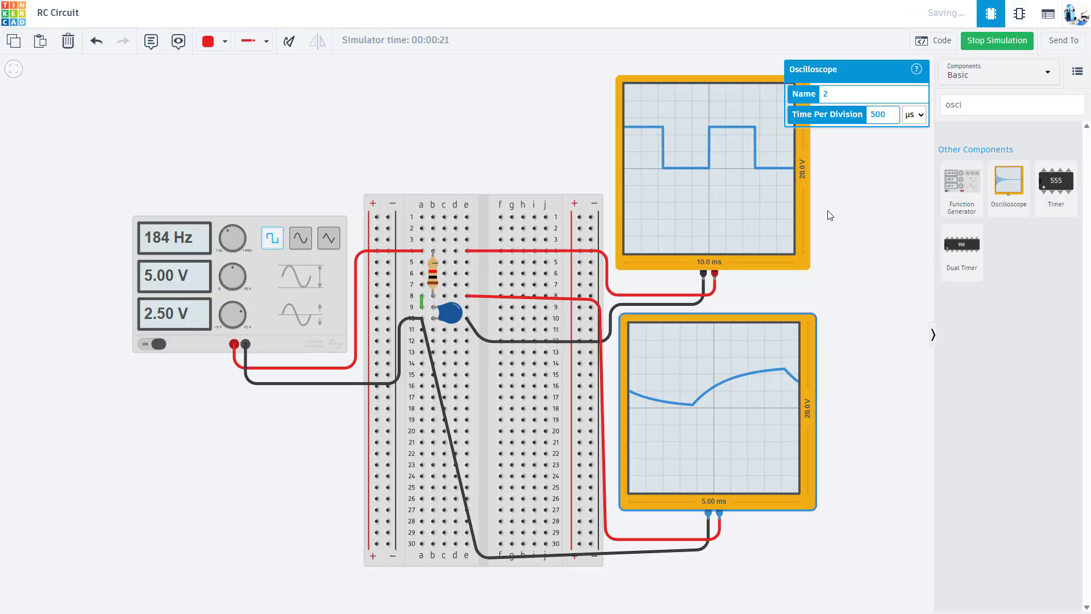
drag(893, 115, 850, 115)
text(1)
click(913, 114)
click(909, 179)
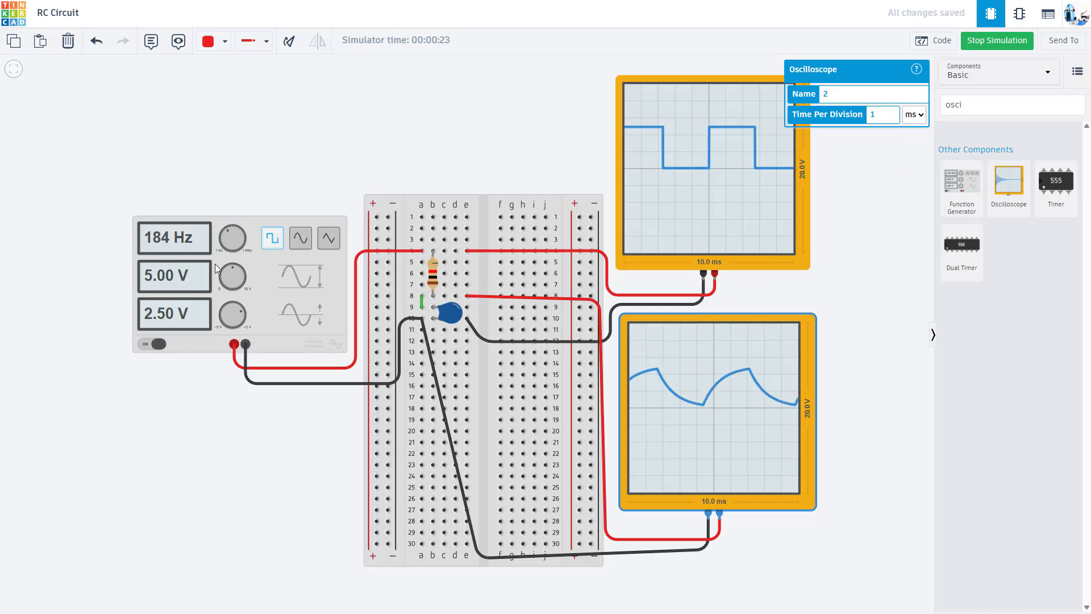
click(226, 231)
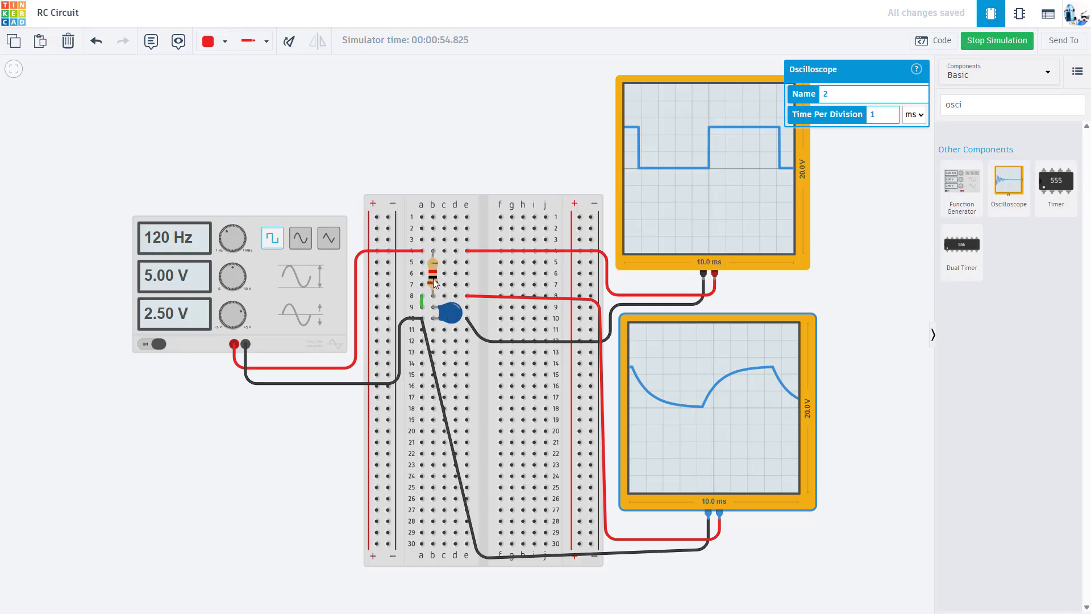
drag(433, 279, 428, 272)
Switch the generator to a sine wave and sweep it from 21.8 Hz up to 3.23 kHz
click(856, 260)
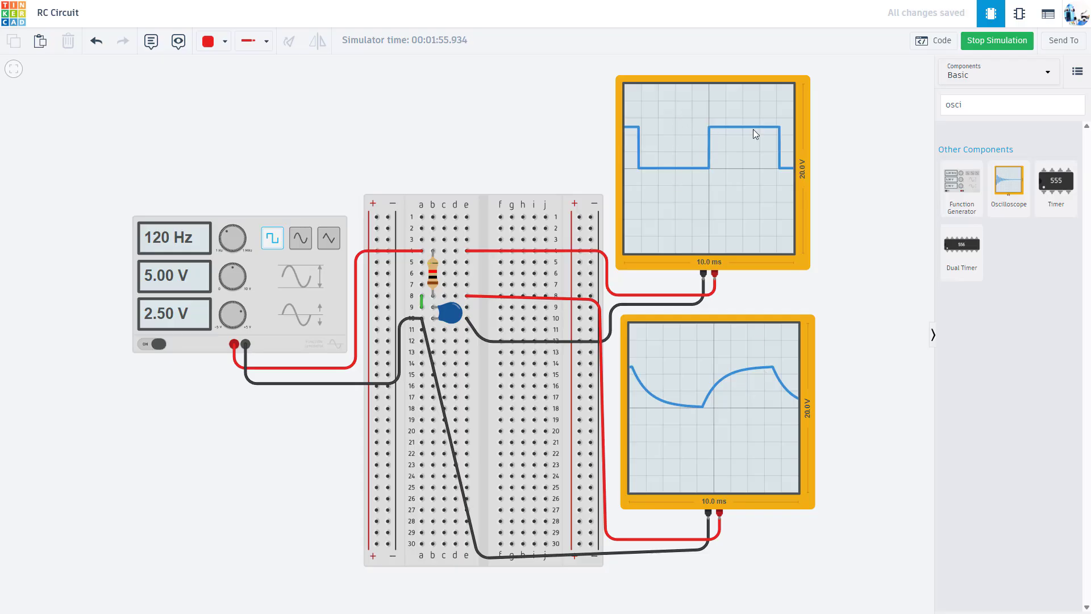
click(301, 242)
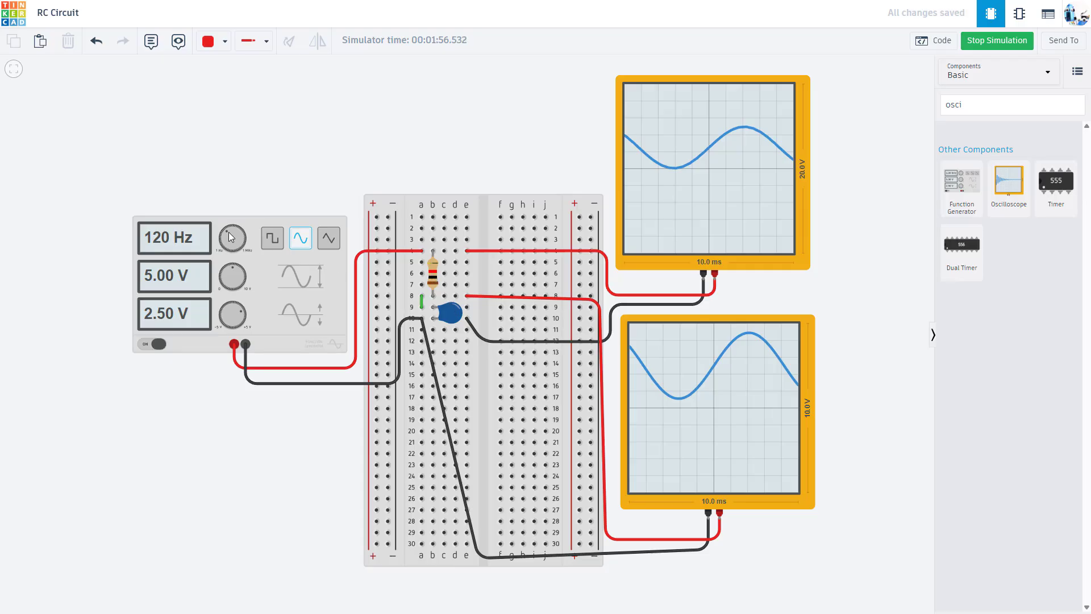
drag(227, 232, 224, 231)
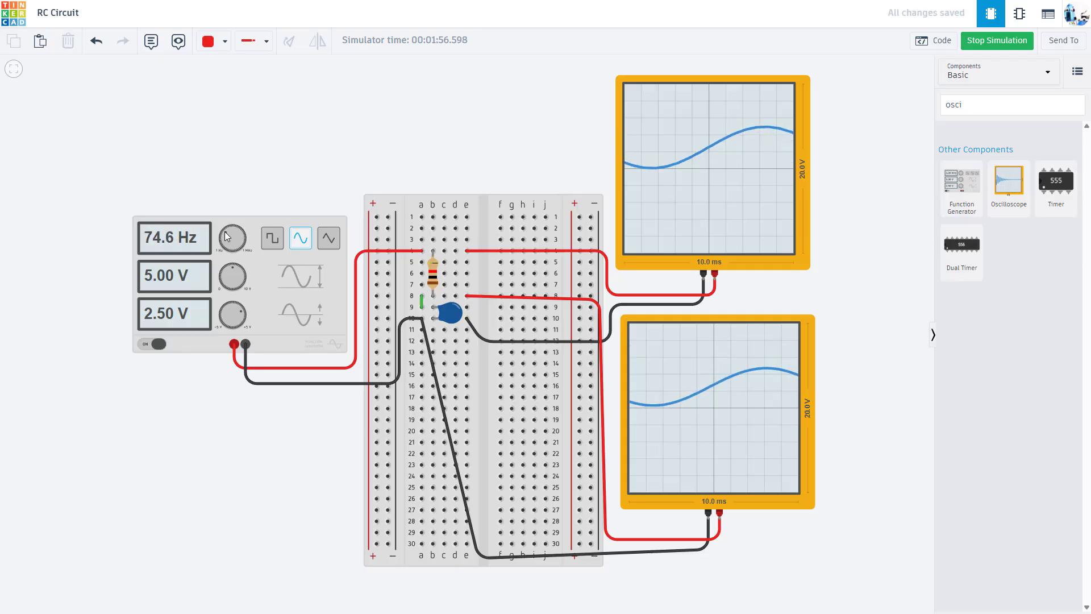
drag(227, 235, 228, 233)
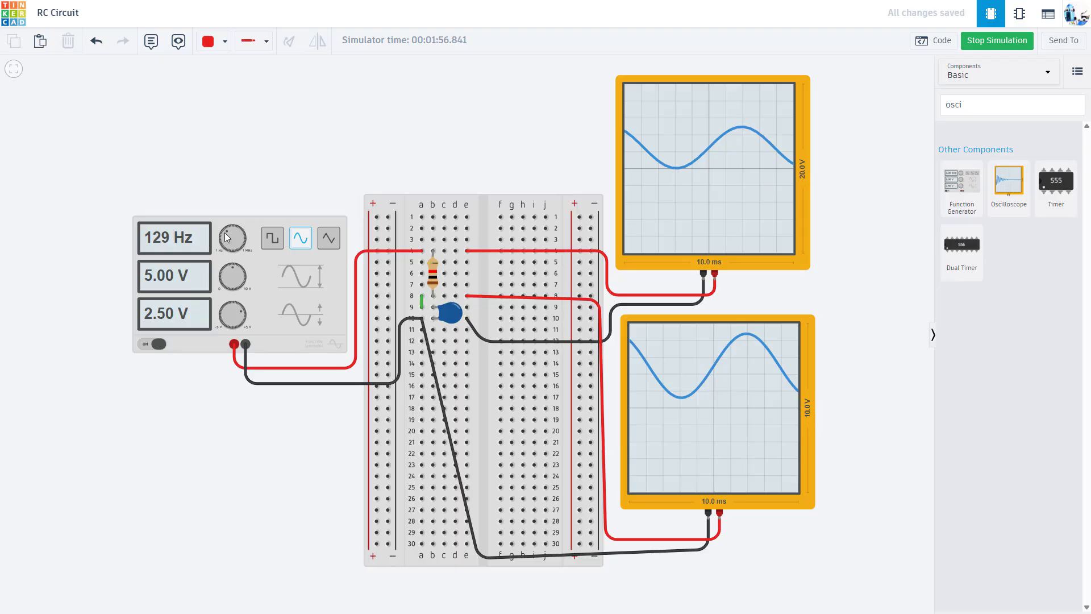
drag(225, 232, 222, 236)
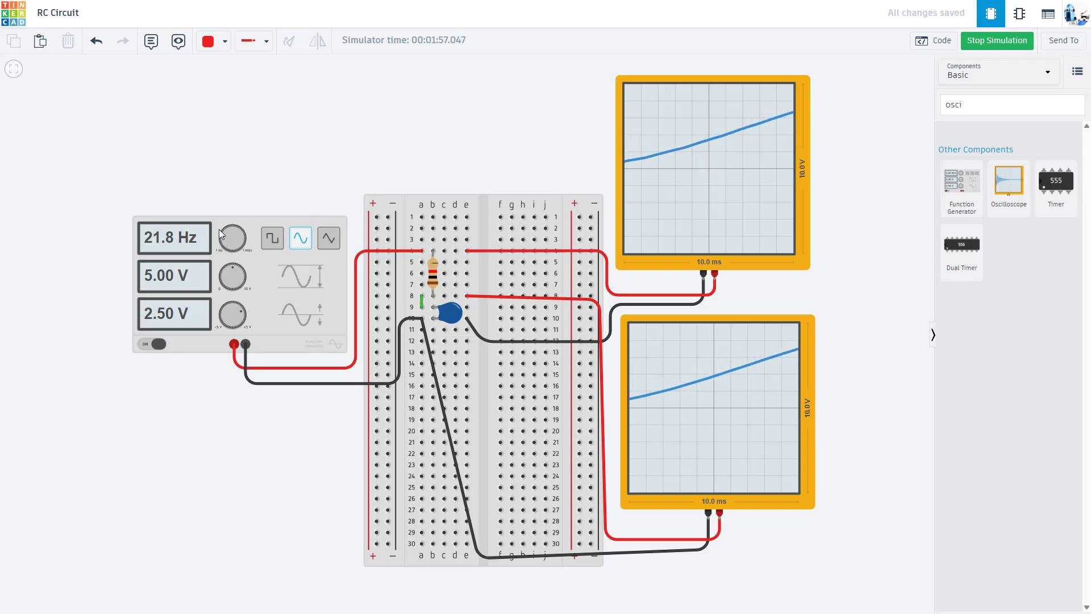
drag(220, 232, 225, 228)
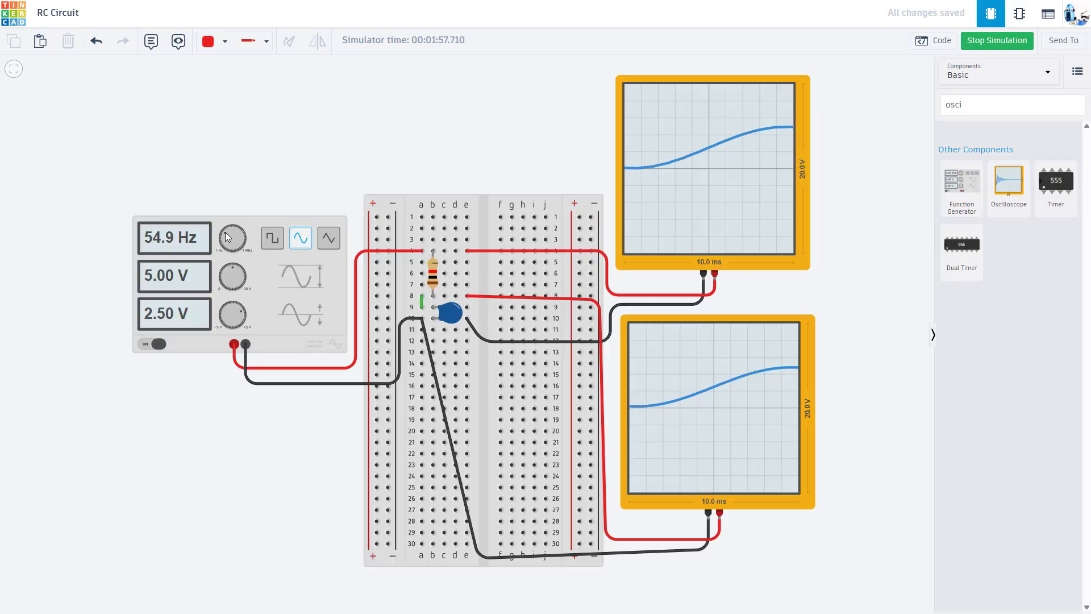
drag(226, 233, 239, 234)
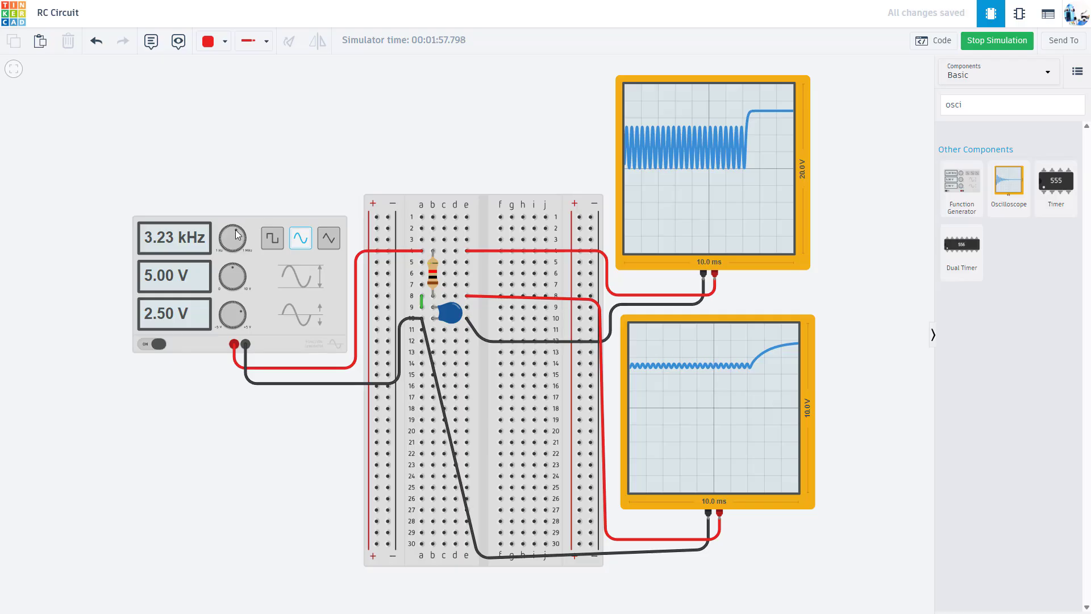
Replace the function generator's 3232.33 frequency with 1000 Hz
click(180, 238)
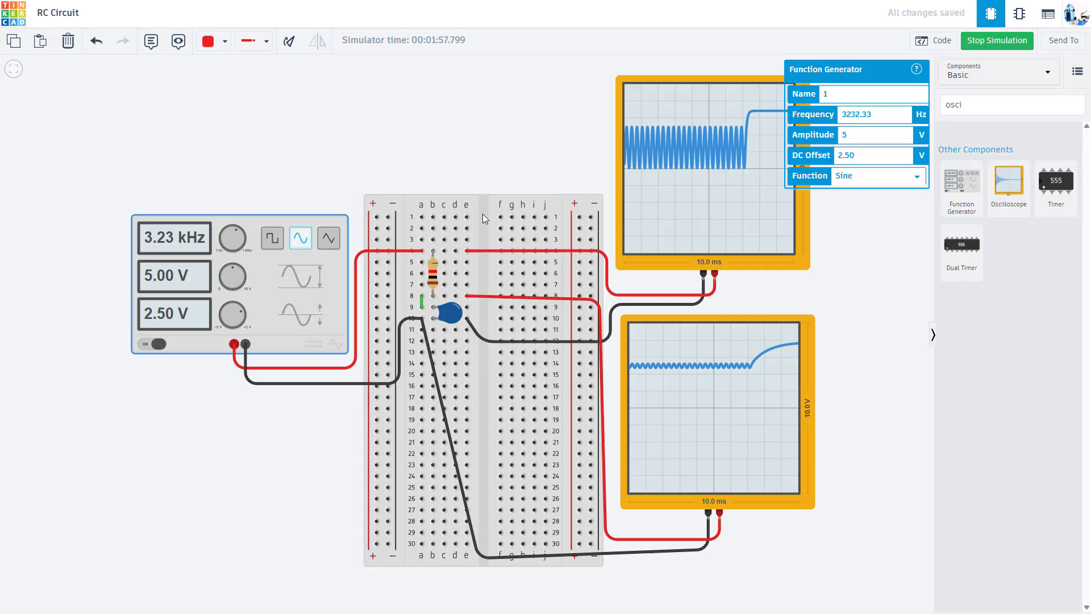
drag(883, 117, 817, 117)
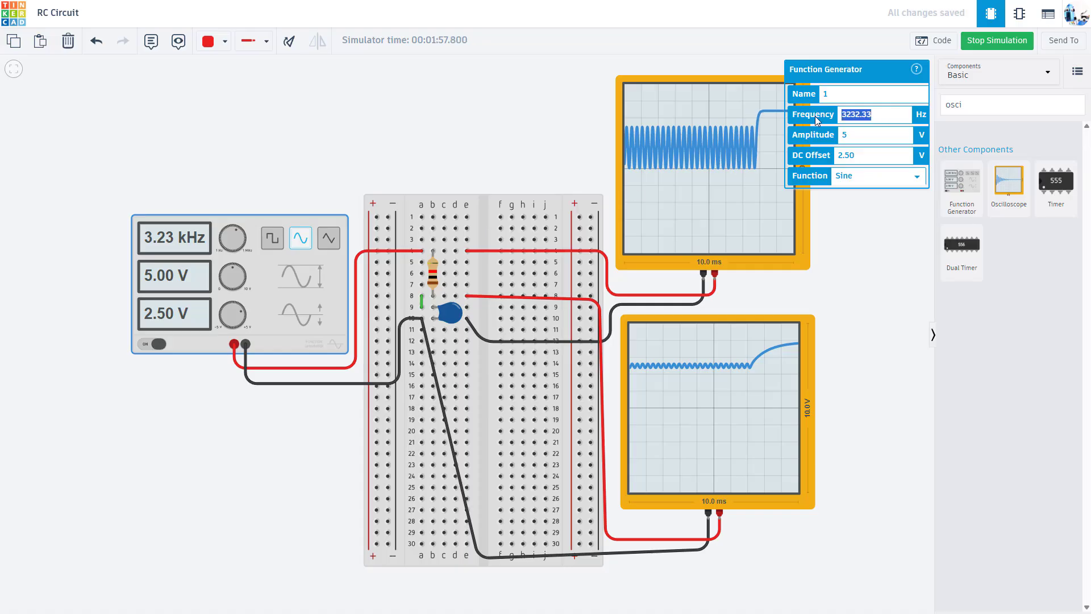
text(1)
text(000)
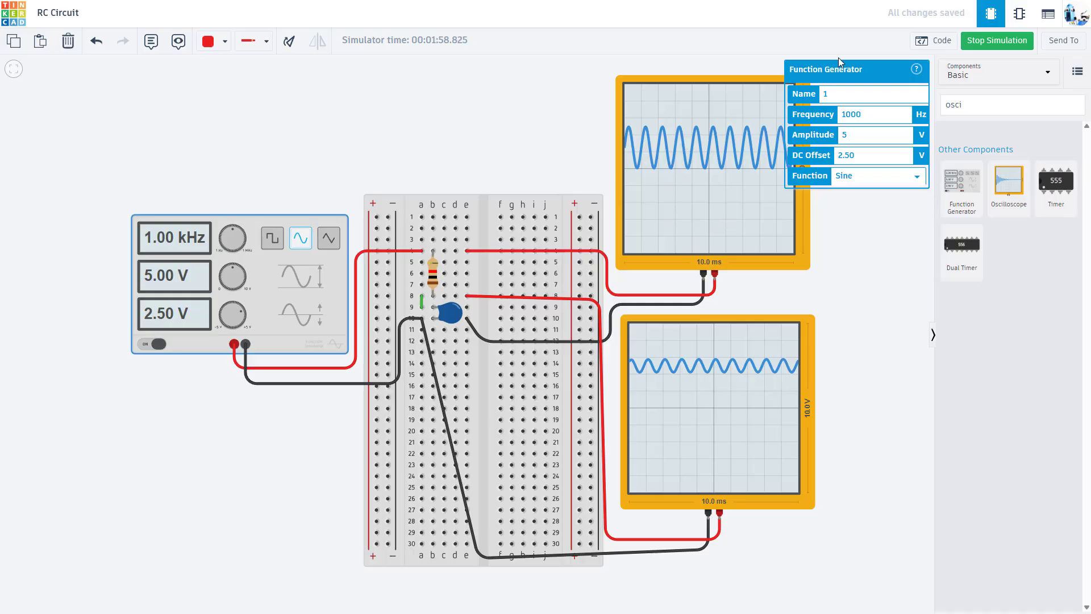
click(448, 148)
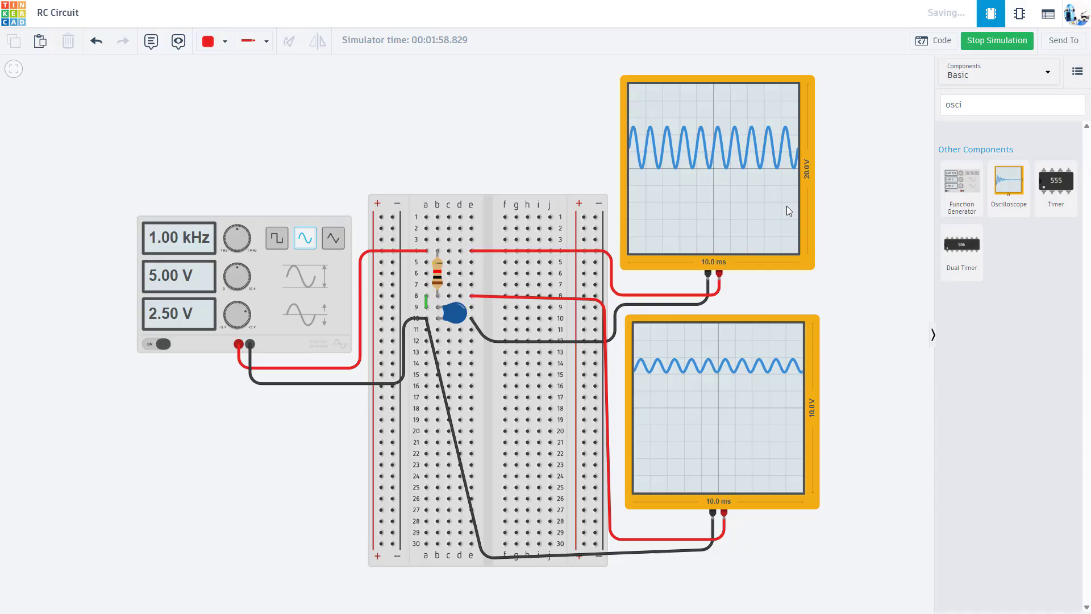